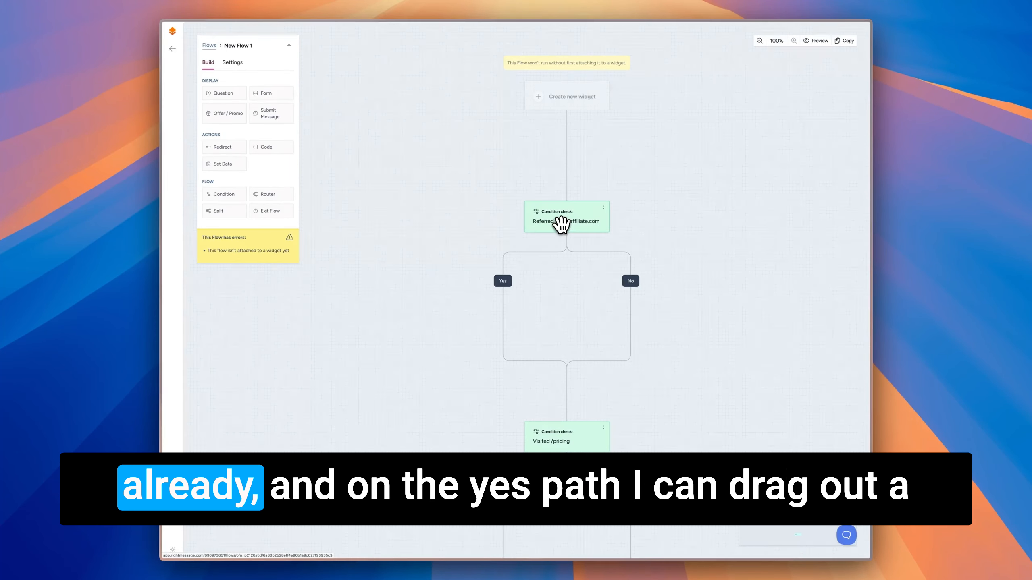
- Add a Set Data node on the Yes path of the "Referred by myaffiliate.com" check with the Set Custom Field action
{"action": "left_click", "coordinate": [561, 224]}
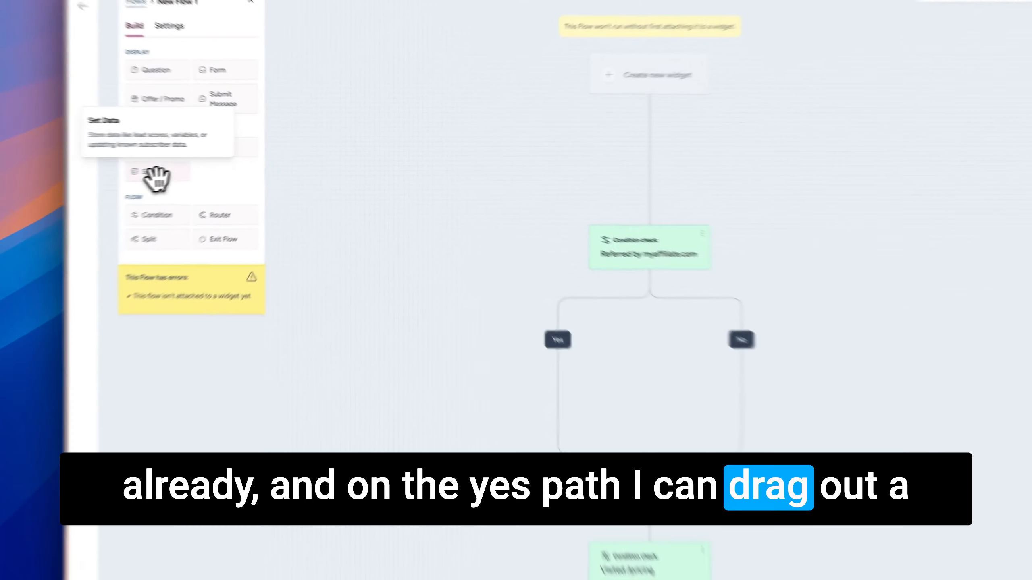
{"action": "left_click_drag", "start_coordinate": [157, 177], "coordinate": [575, 435]}
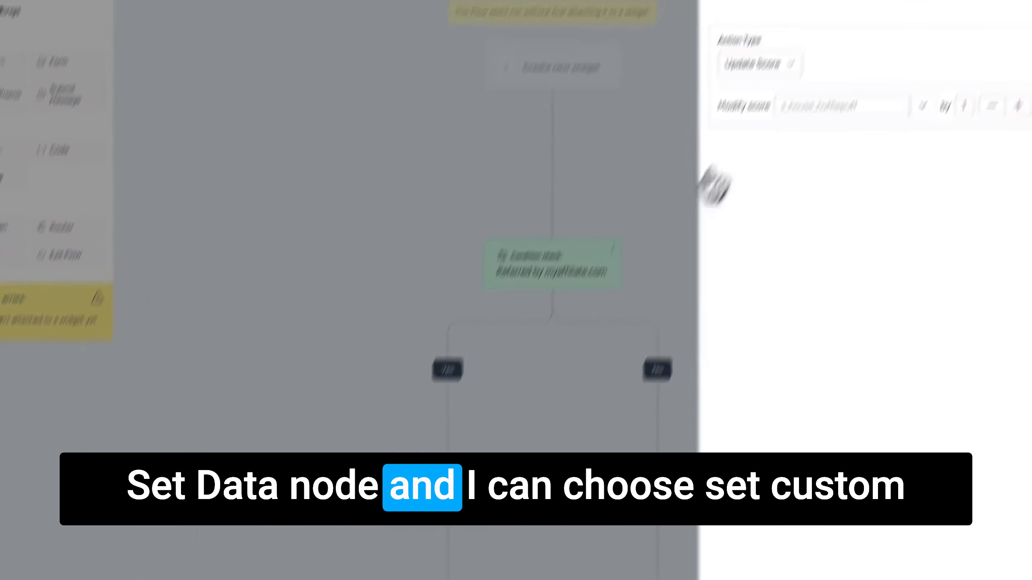
{"action": "left_click", "coordinate": [742, 146]}
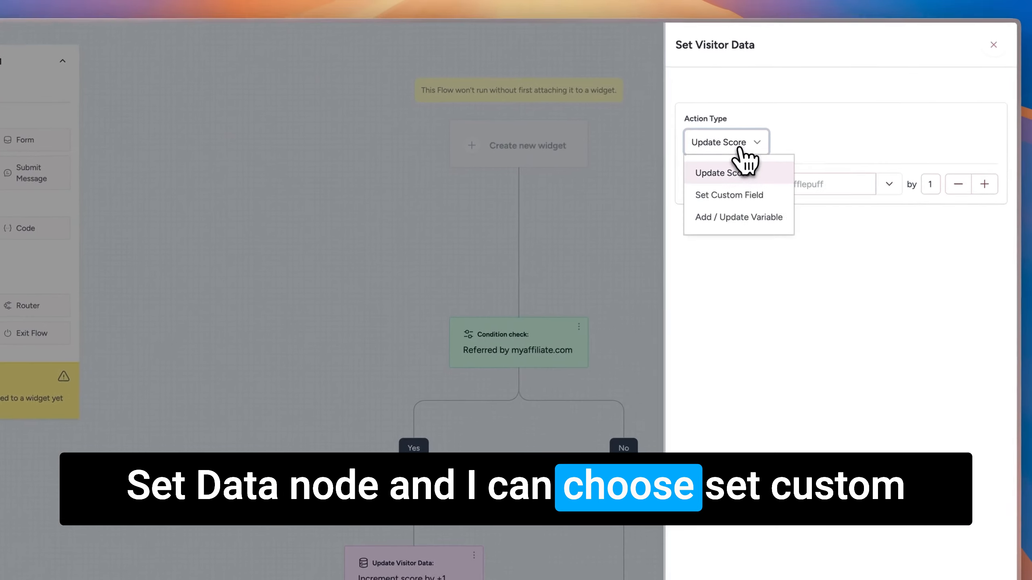
{"action": "left_click", "coordinate": [742, 195]}
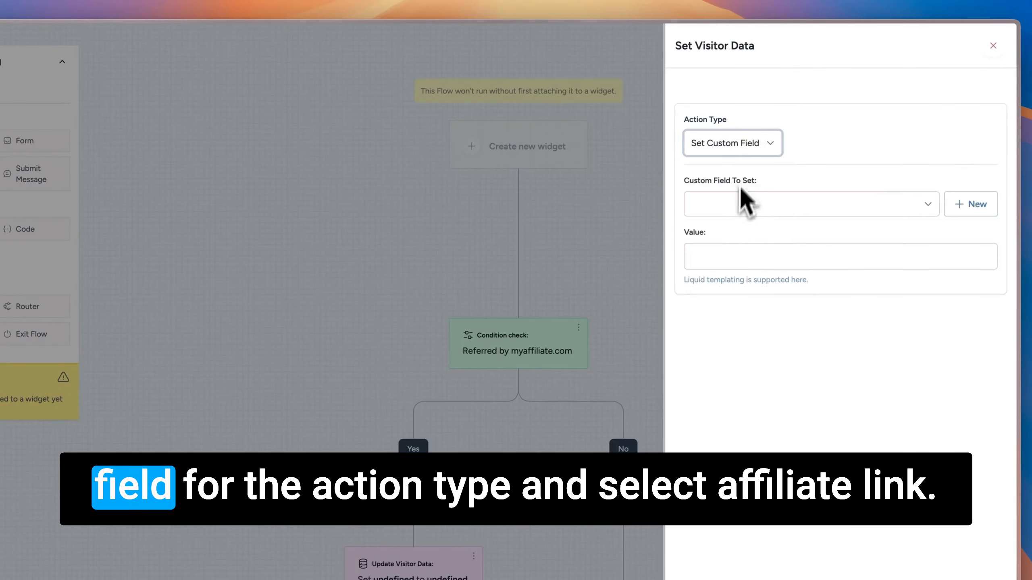
- Configure the node to set the affiliate_link custom field to "myaffiliate"
{"action": "left_click", "coordinate": [861, 203]}
{"action": "left_click", "coordinate": [806, 262]}
{"action": "left_click", "coordinate": [764, 258]}
{"action": "type", "text": "myaffiliate"}
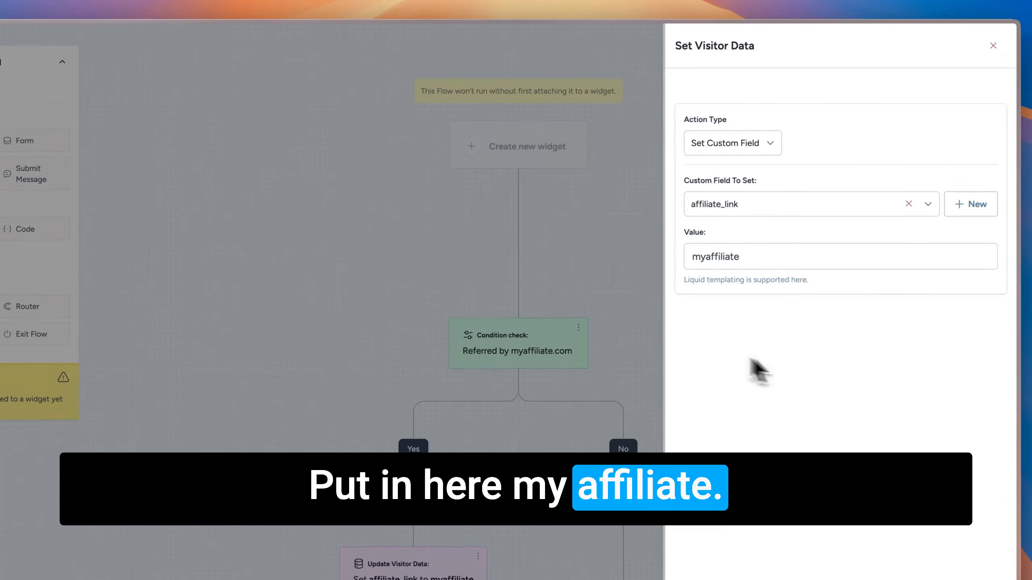
{"action": "left_click", "coordinate": [633, 337]}
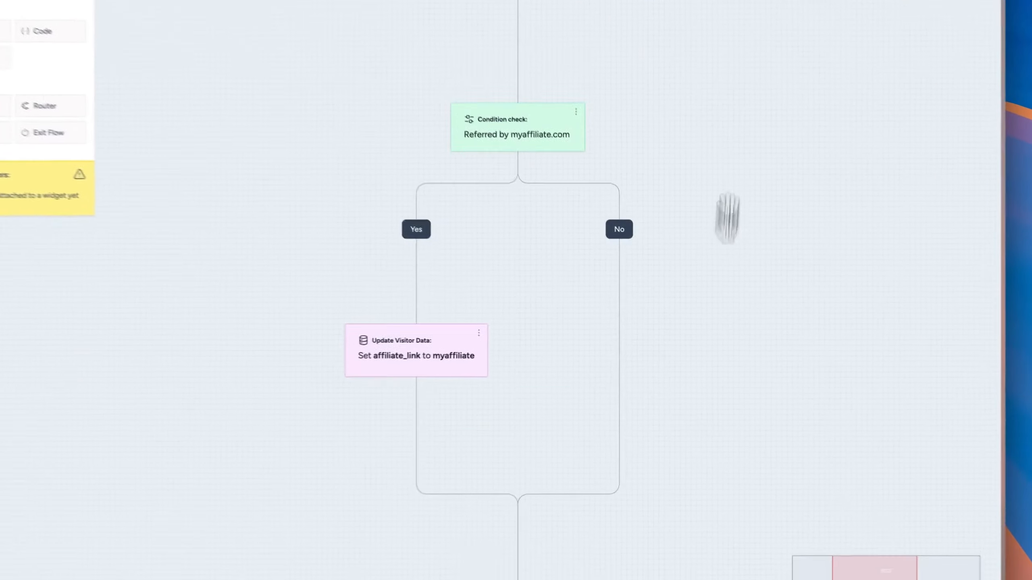
- Add a Set Data node on the Yes path of the "Visited /pricing" check
{"action": "scroll", "coordinate": [699, 260], "scroll_direction": "down", "scroll_amount": 6}
{"action": "scroll", "coordinate": [731, 184], "scroll_direction": "down", "scroll_amount": 3}
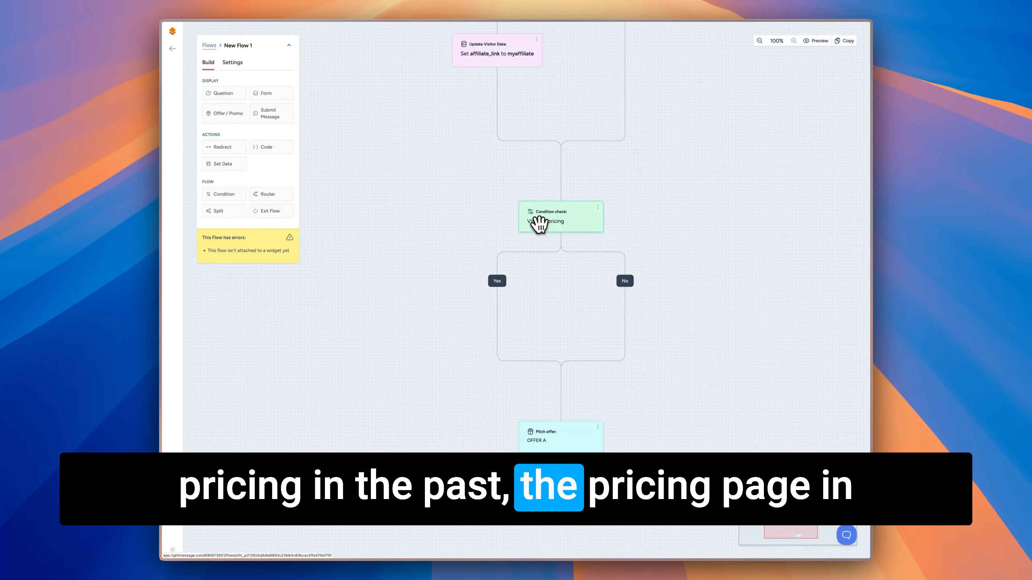
{"action": "left_click_drag", "start_coordinate": [222, 163], "coordinate": [513, 332]}
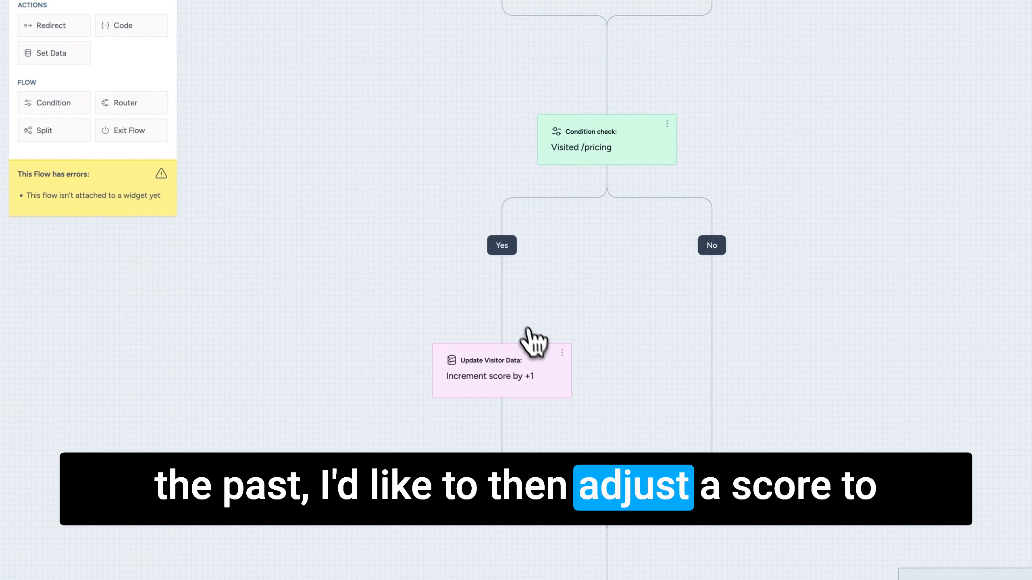
- Configure the Set Data node under "Visited /pricing" to increase the score "vip" by 3
{"action": "left_click", "coordinate": [530, 376]}
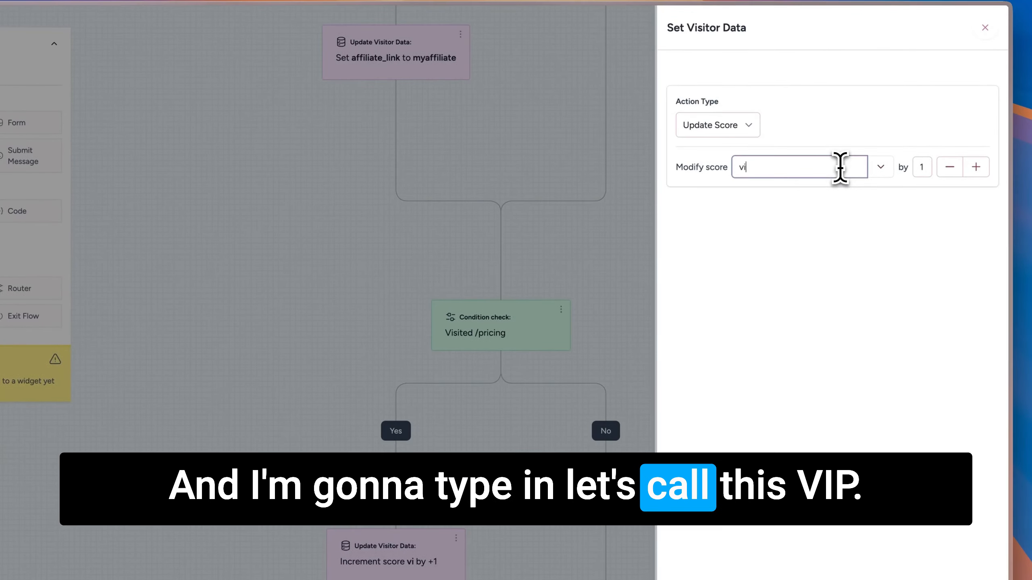
{"action": "left_click", "coordinate": [860, 255]}
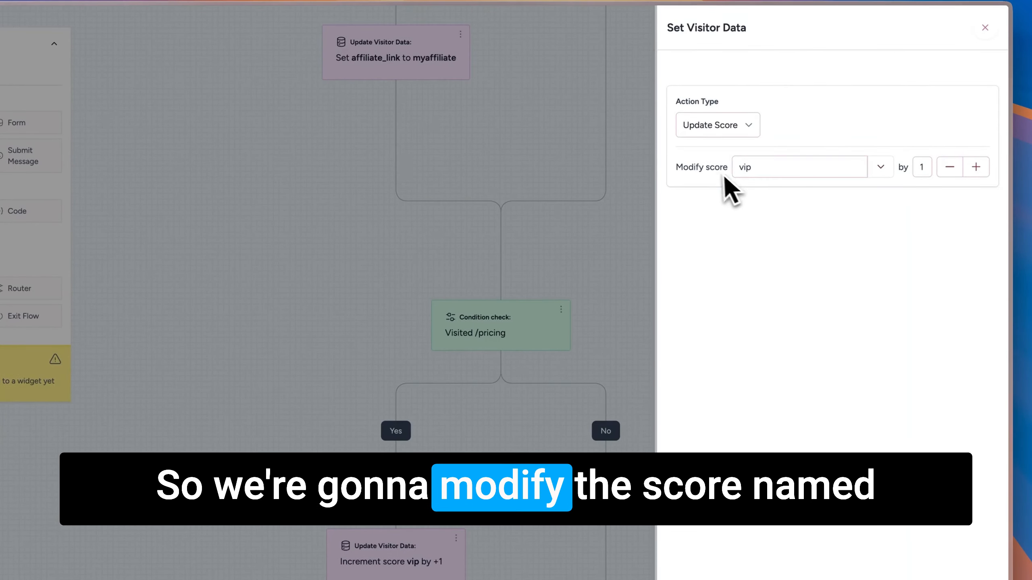
{"action": "left_click", "coordinate": [976, 167]}
{"action": "left_click", "coordinate": [976, 166]}
{"action": "left_click", "coordinate": [626, 365]}
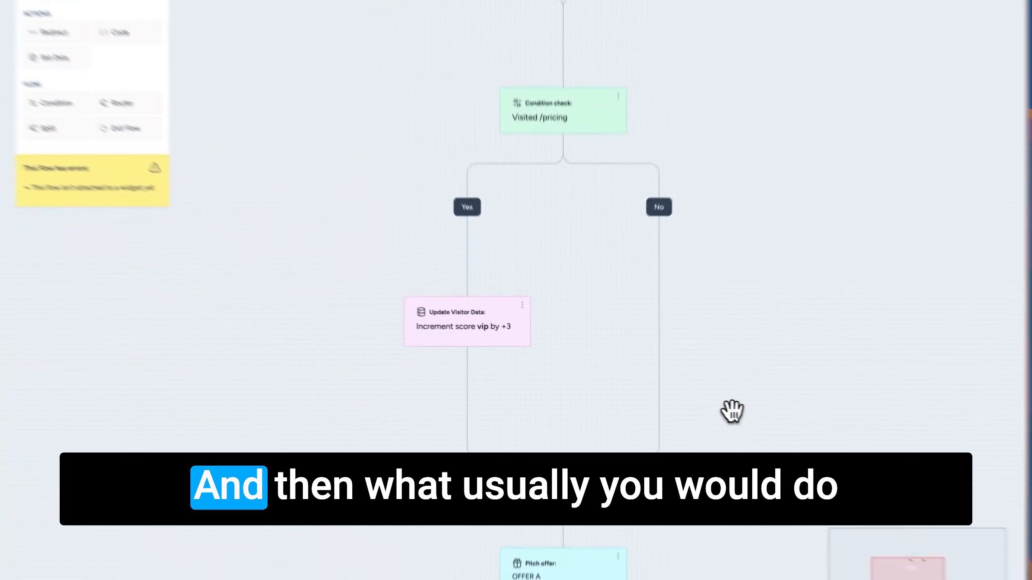
- Insert a Condition node directly above the OFFER A node and start adding a condition to it
{"action": "scroll", "coordinate": [658, 293], "scroll_direction": "down", "scroll_amount": 3}
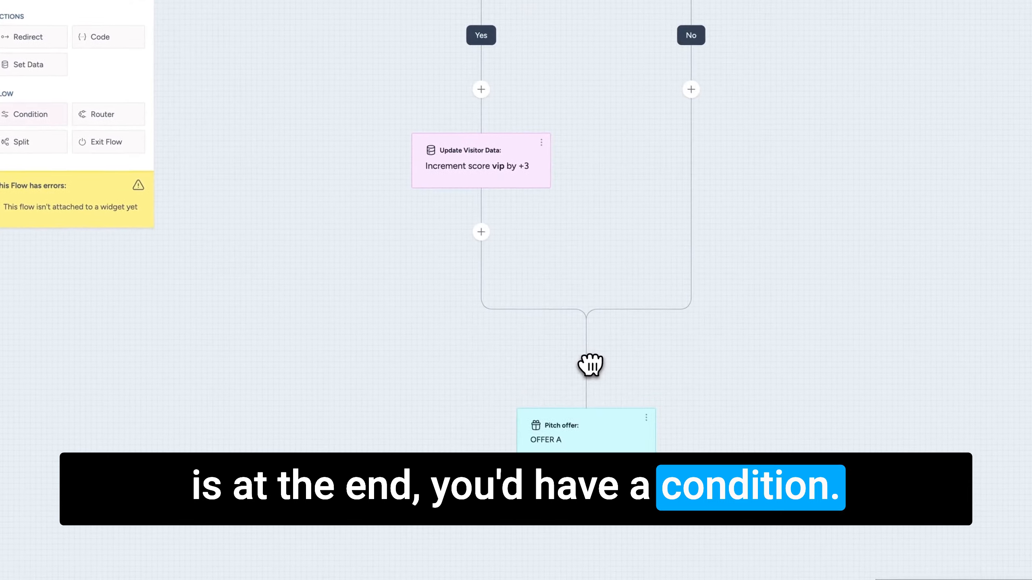
{"action": "left_click_drag", "start_coordinate": [590, 365], "coordinate": [590, 365]}
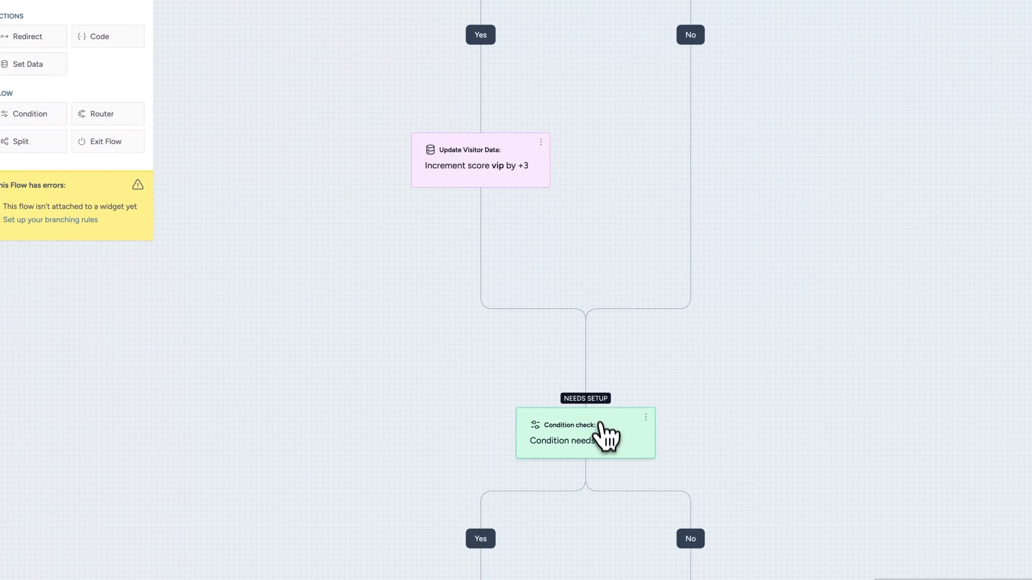
{"action": "left_click", "coordinate": [600, 426]}
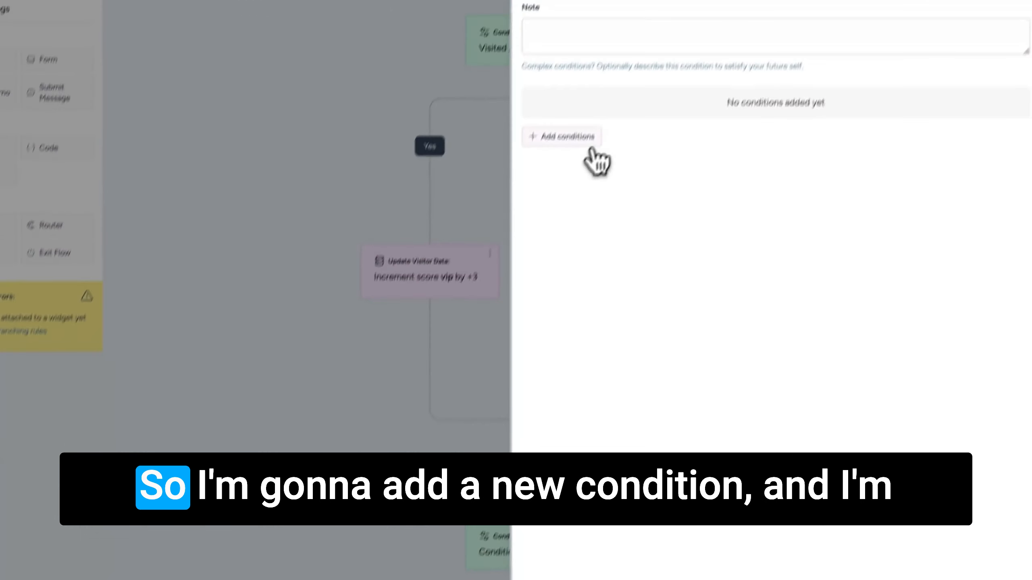
{"action": "left_click", "coordinate": [633, 28]}
{"action": "left_click", "coordinate": [638, 7]}
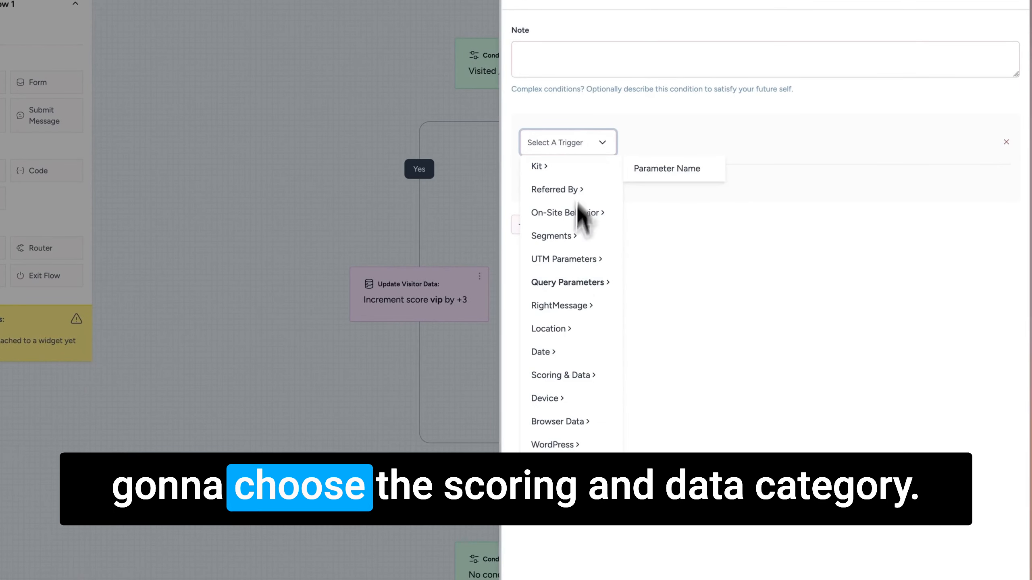
- Define the condition as the Scoring & Data lead score "vip" being greater than 5
{"action": "mouse_move", "coordinate": [577, 375]}
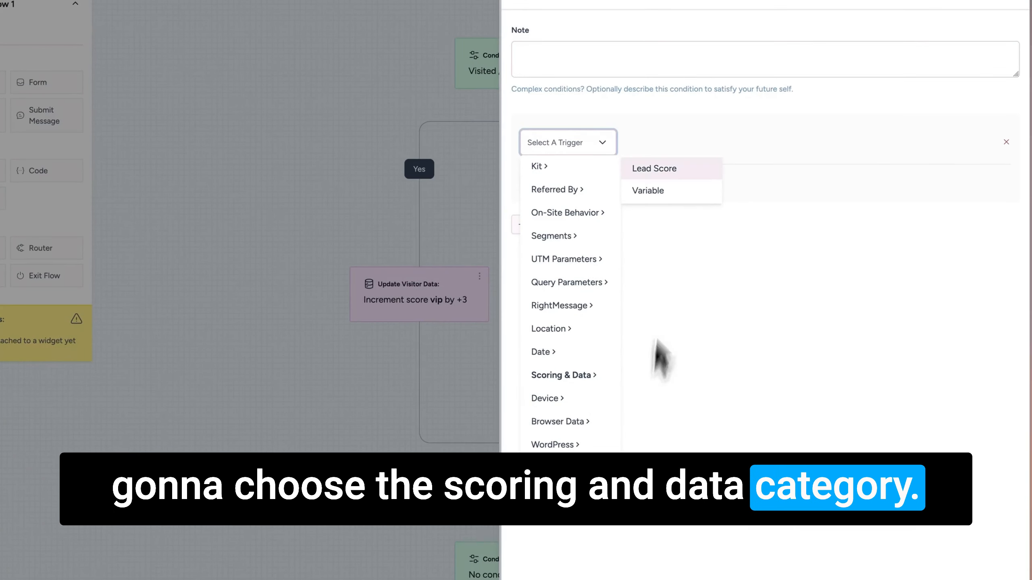
{"action": "left_click", "coordinate": [676, 170]}
{"action": "left_click", "coordinate": [800, 144]}
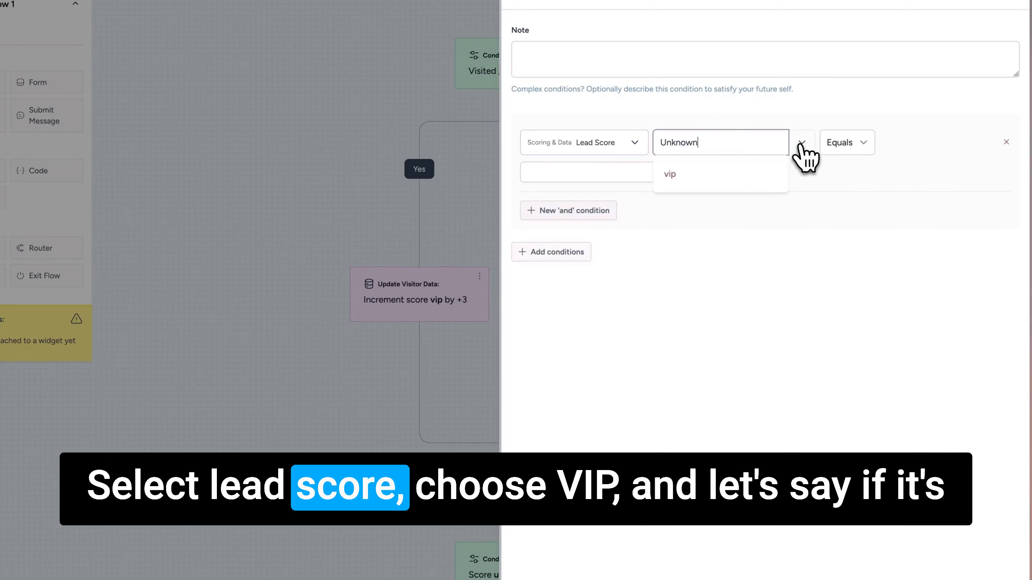
{"action": "left_click", "coordinate": [713, 181]}
{"action": "left_click", "coordinate": [849, 220]}
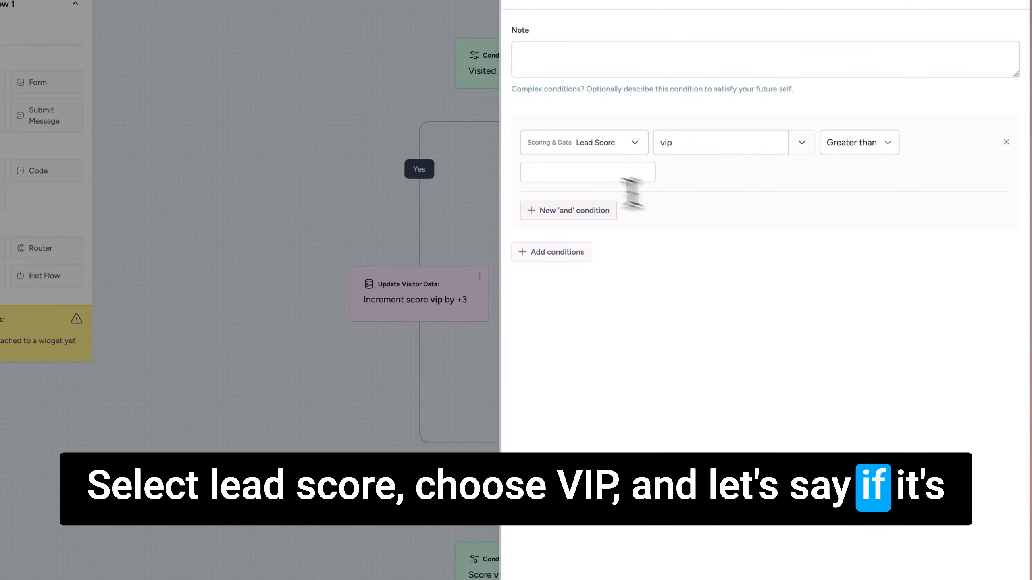
{"action": "left_click", "coordinate": [597, 173]}
{"action": "type", "text": "5"}
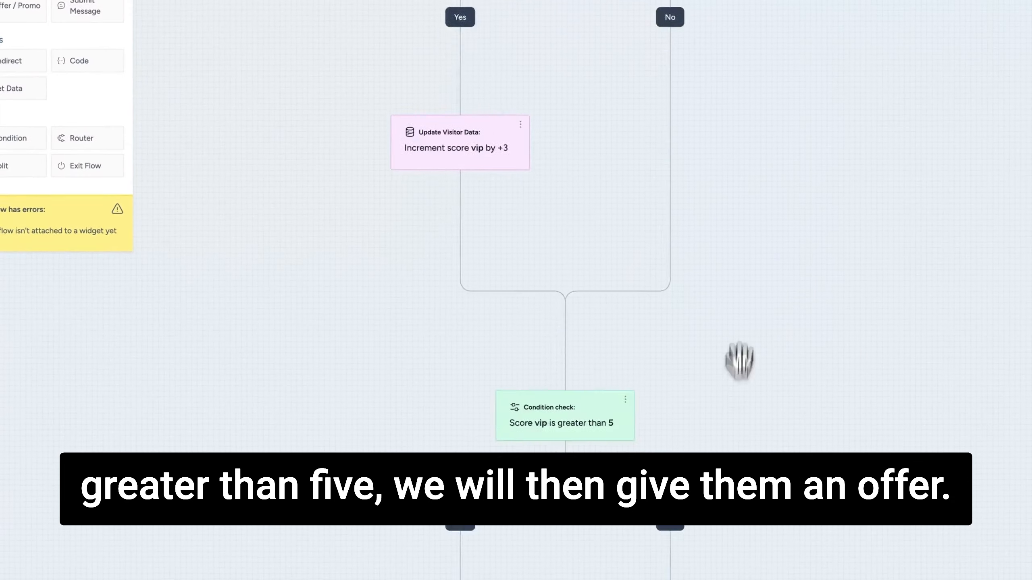
- Add an Offer / Promo node on the Yes path of the vip score check
{"action": "left_click_drag", "start_coordinate": [126, 195], "coordinate": [533, 500]}
{"action": "scroll", "coordinate": [609, 464], "scroll_direction": "down", "scroll_amount": 2}
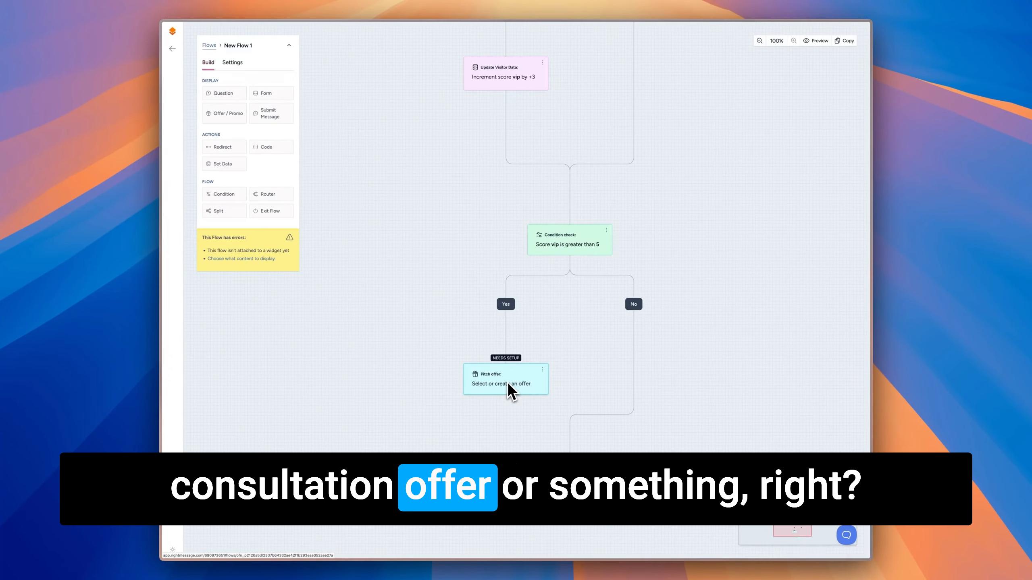
{"action": "scroll", "coordinate": [587, 331], "scroll_direction": "up", "scroll_amount": 5}
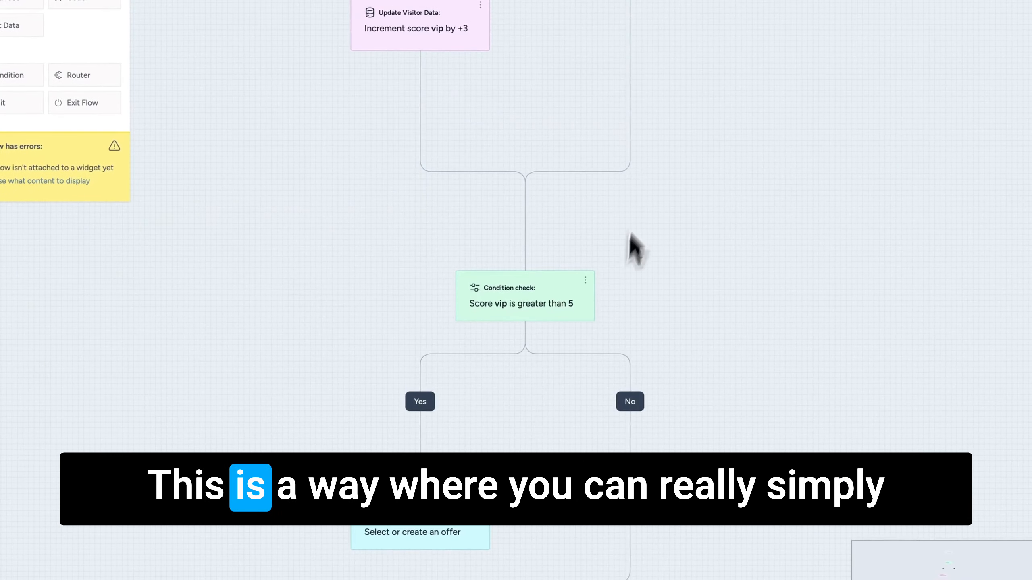
{"action": "scroll", "coordinate": [641, 318], "scroll_direction": "up", "scroll_amount": 5}
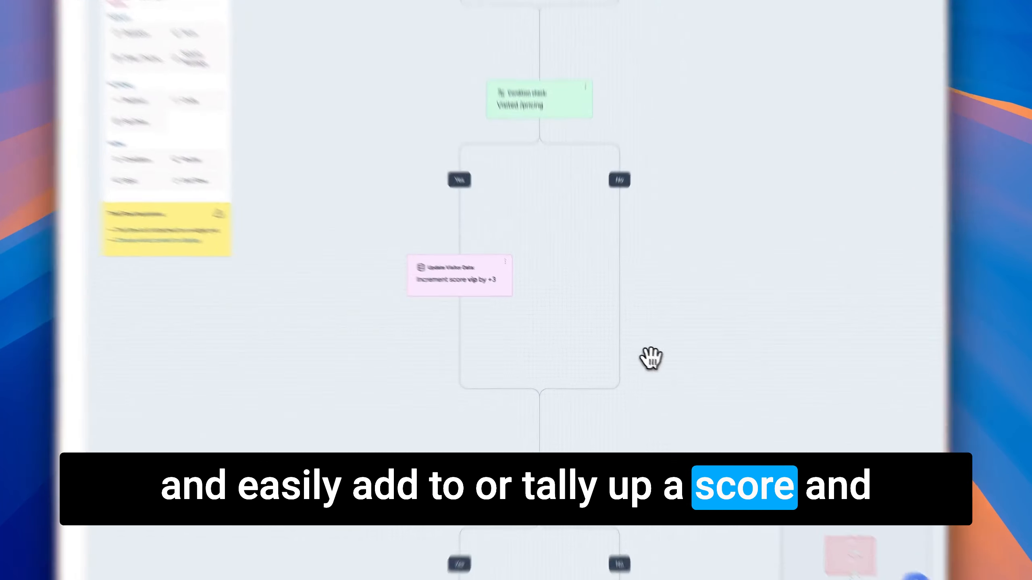
{"action": "scroll", "coordinate": [586, 317], "scroll_direction": "down", "scroll_amount": 3}
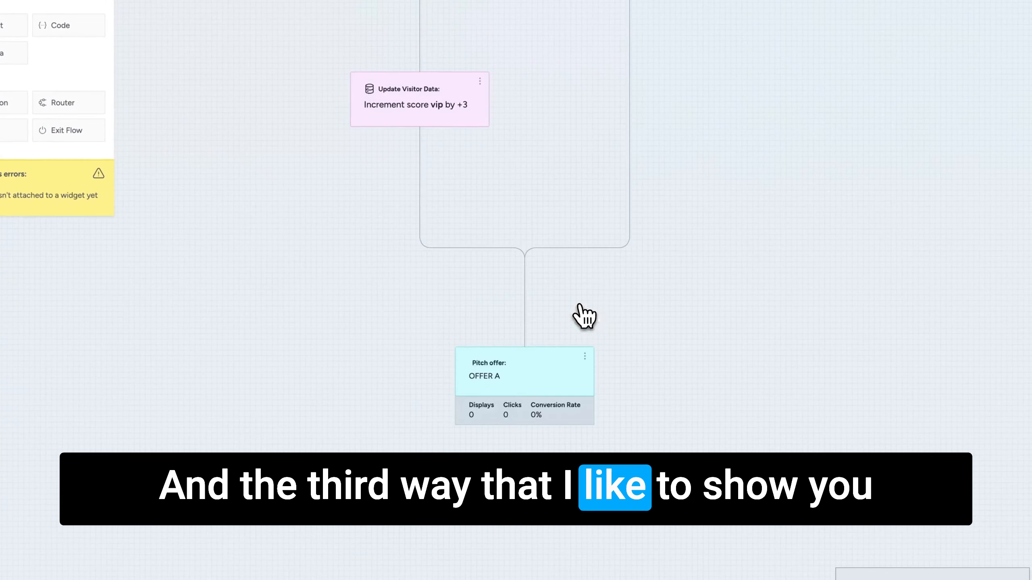
- Delete the "Referred by myaffiliate.com" and "Visited /pricing" condition checks, leaving only the OFFER A node in the flow
{"action": "left_click_drag", "start_coordinate": [619, 277], "coordinate": [618, 334]}
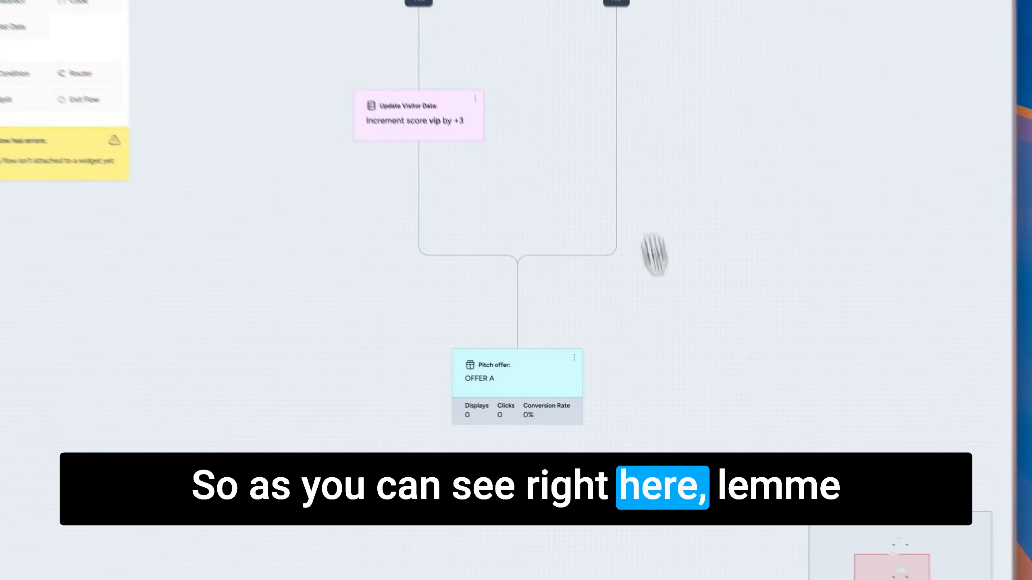
{"action": "scroll", "coordinate": [636, 285], "scroll_direction": "up", "scroll_amount": 8}
{"action": "left_click", "coordinate": [579, 89]}
{"action": "left_click", "coordinate": [571, 109]}
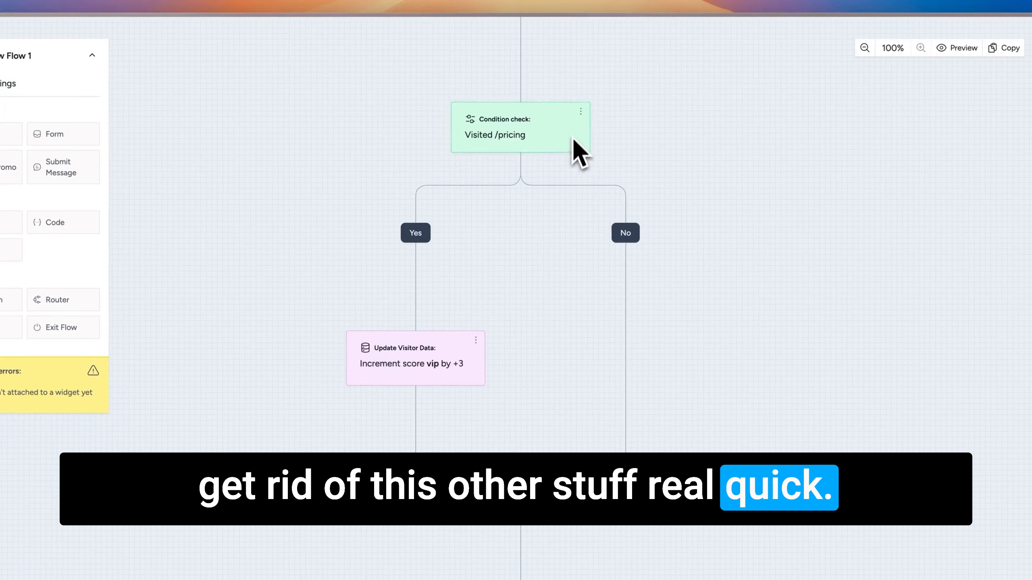
{"action": "left_click", "coordinate": [579, 89]}
{"action": "left_click", "coordinate": [580, 109]}
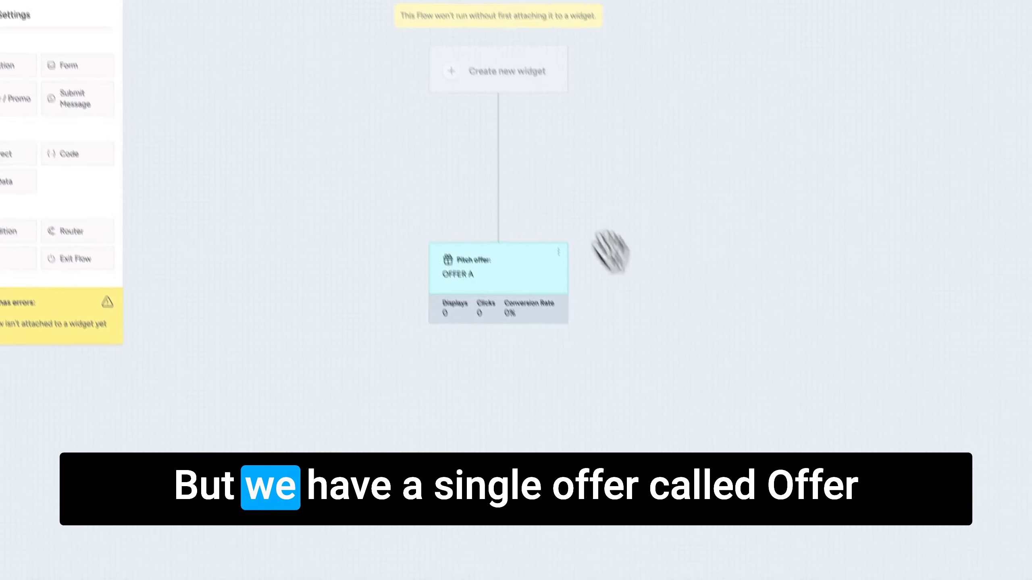
- Insert a Set Data node directly above the OFFER A node and open its settings
{"action": "mouse_move", "coordinate": [506, 260]}
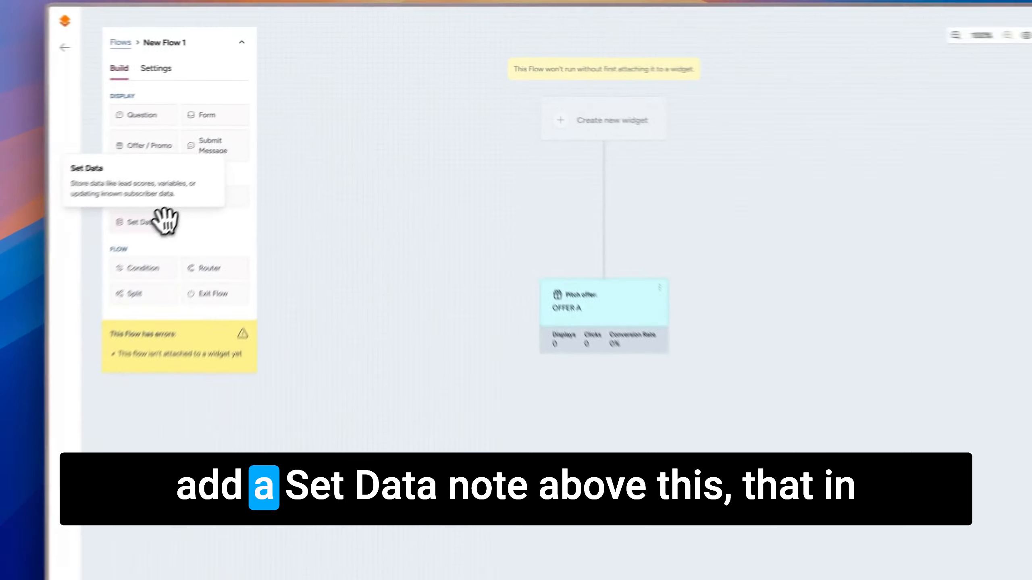
{"action": "left_click_drag", "start_coordinate": [222, 164], "coordinate": [530, 174]}
{"action": "left_click_drag", "start_coordinate": [518, 257], "coordinate": [537, 316]}
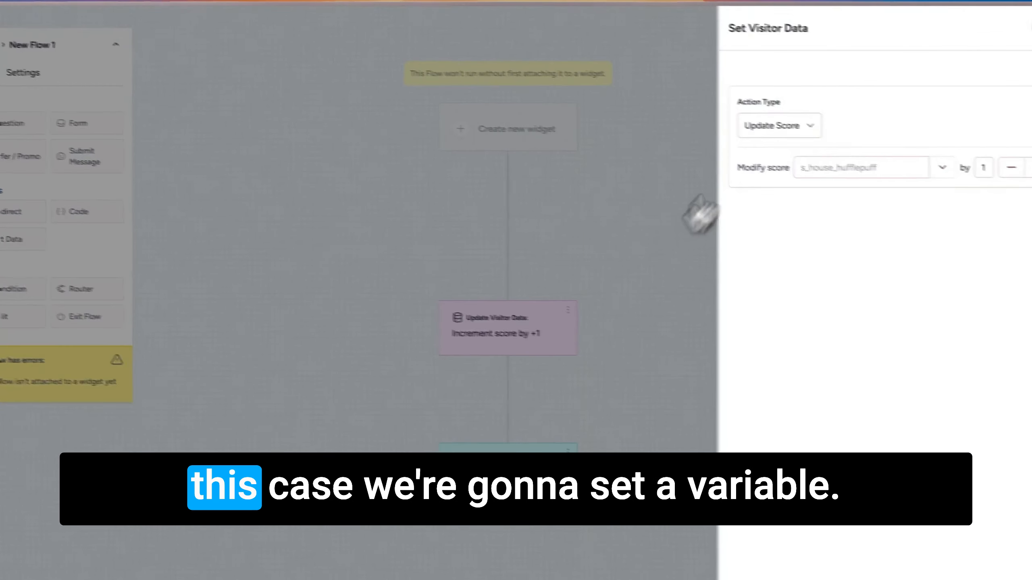
- Choose the Add / Update Variable action and set the variable "last_offer" to the value "a"
{"action": "left_click", "coordinate": [793, 130]}
{"action": "left_click", "coordinate": [727, 188]}
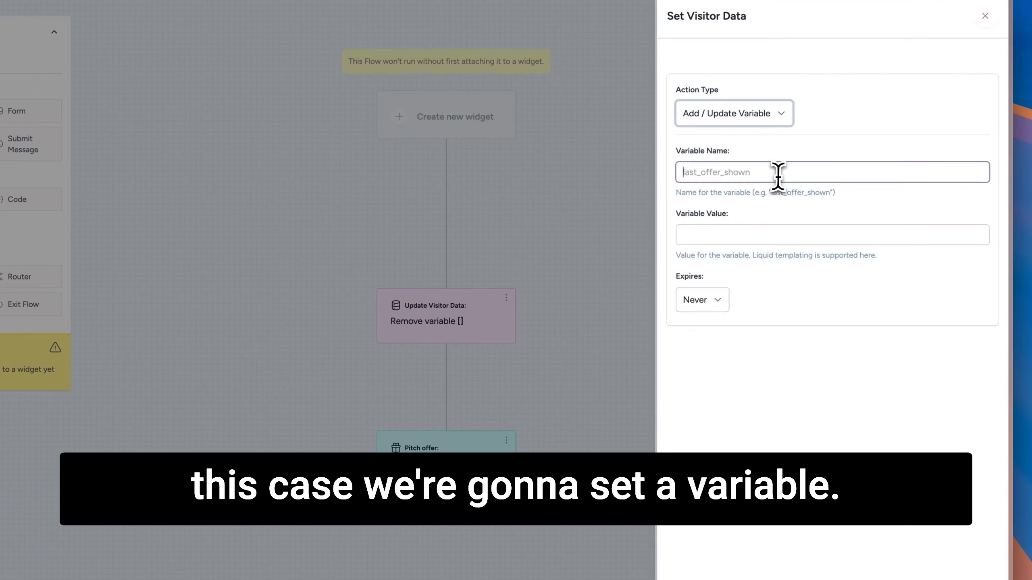
{"action": "type", "text": "last_offer"}
{"action": "key", "text": "Tab"}
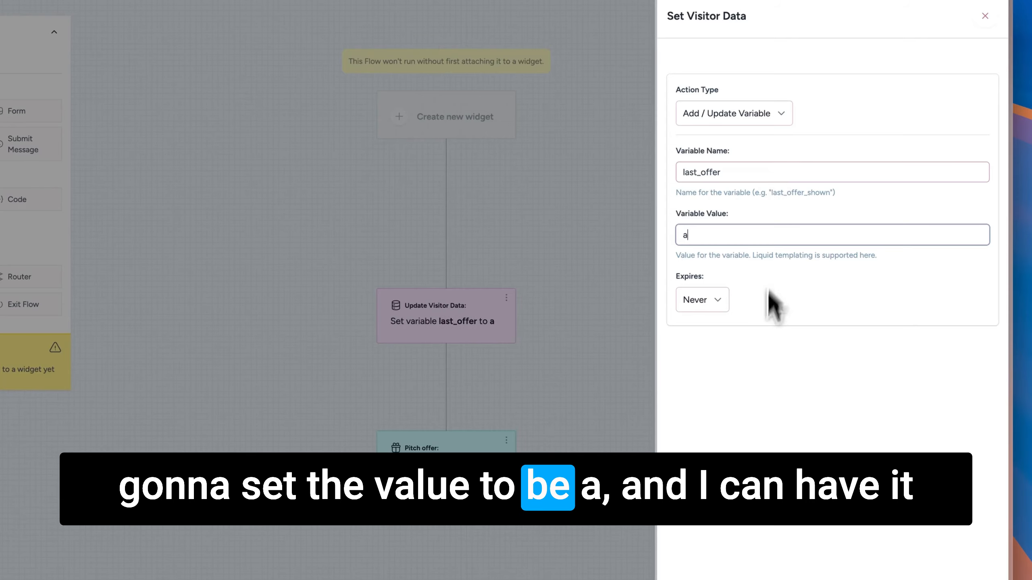
- Try an expiry of 1 week for the last_offer variable and return the setting to Never
{"action": "left_click", "coordinate": [721, 307]}
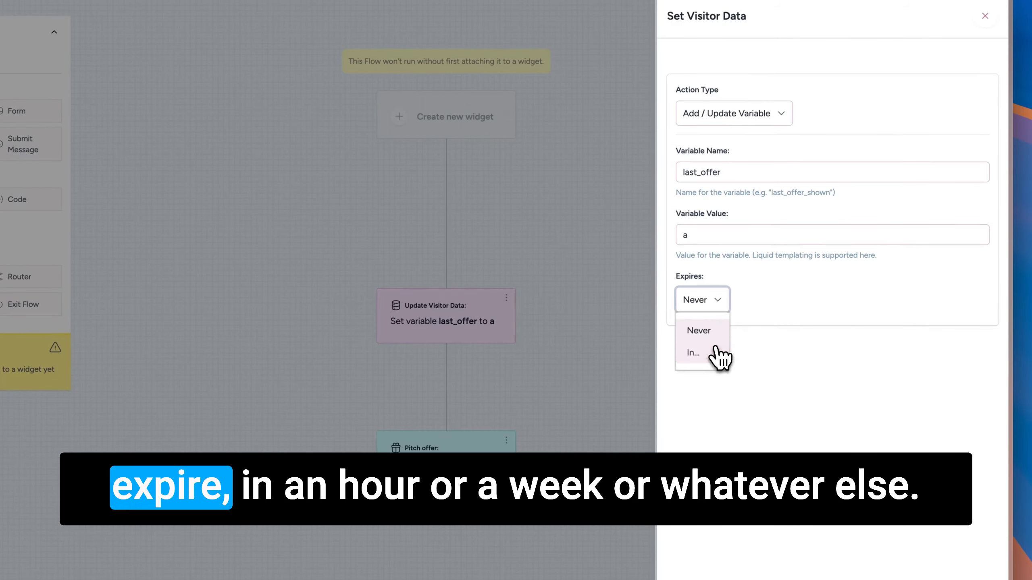
{"action": "left_click", "coordinate": [717, 353]}
{"action": "left_click", "coordinate": [902, 311]}
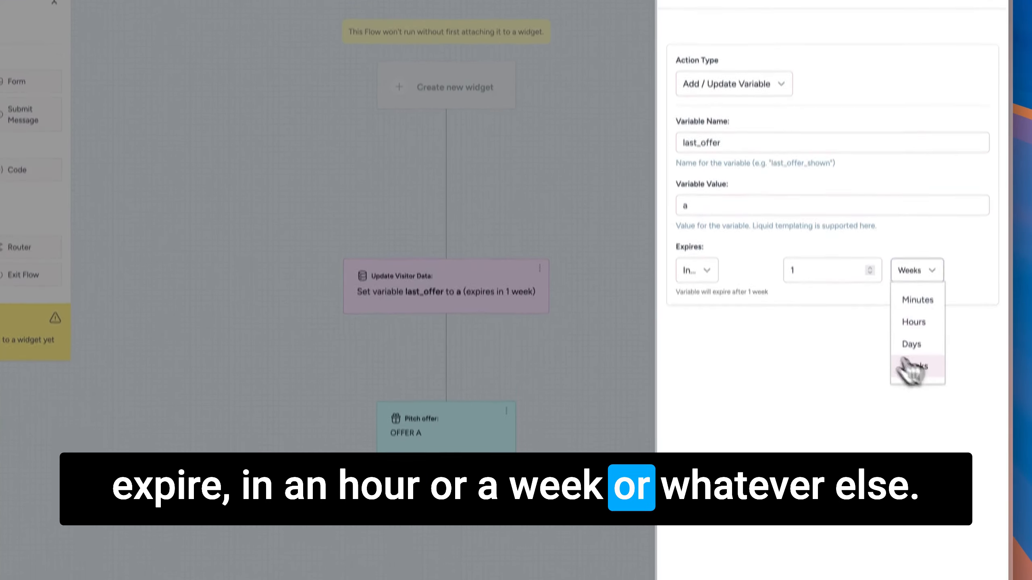
{"action": "left_click", "coordinate": [913, 402]}
{"action": "left_click", "coordinate": [709, 282]}
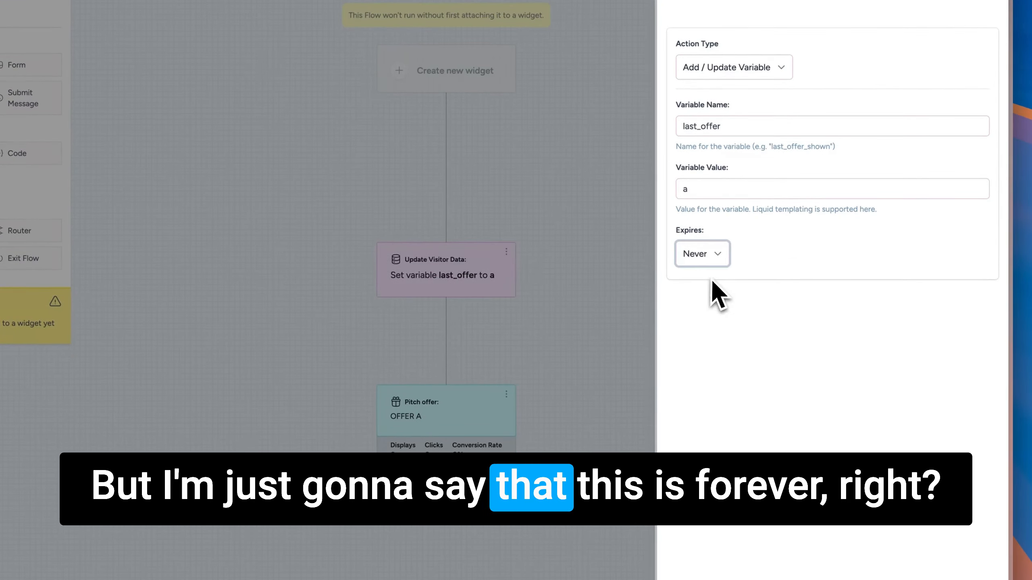
{"action": "left_click", "coordinate": [637, 248]}
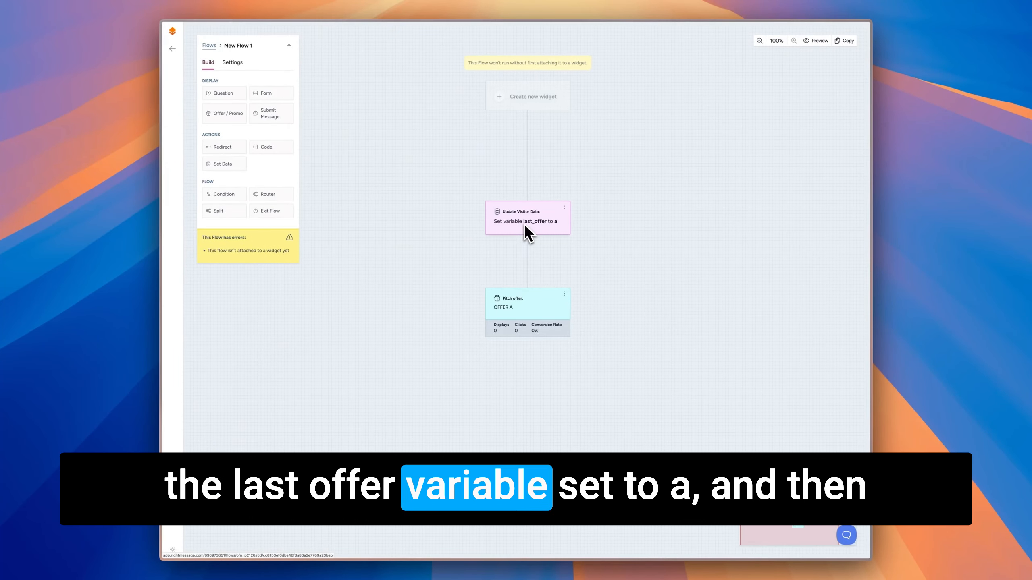
{"action": "mouse_move", "coordinate": [509, 301]}
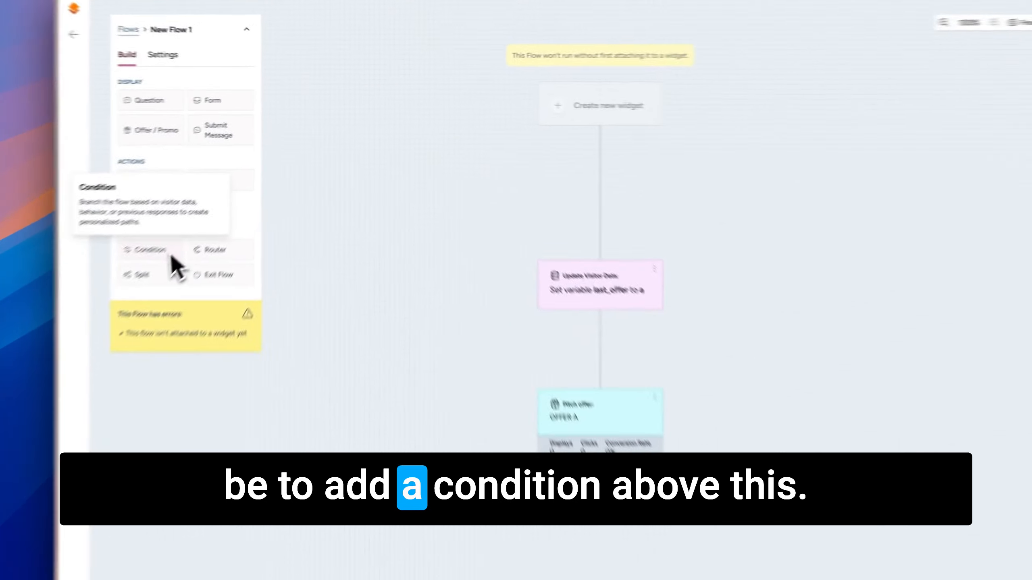
- Add a Condition node above the last_offer Set Data node, checking that the Scoring & Data variable "last_offer" equals "a"
{"action": "left_click_drag", "start_coordinate": [224, 193], "coordinate": [530, 183]}
{"action": "left_click", "coordinate": [536, 285]}
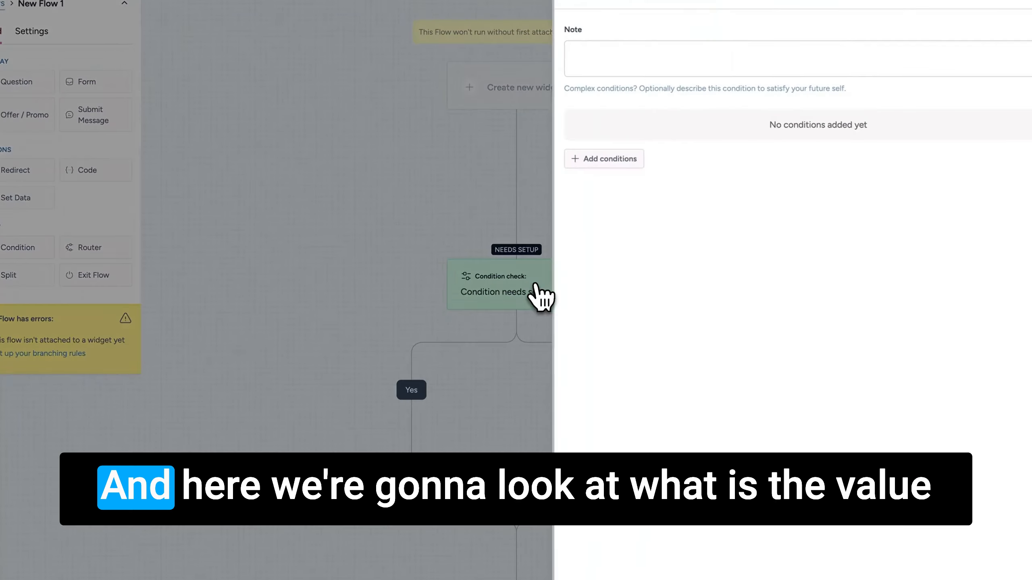
{"action": "left_click", "coordinate": [610, 159]}
{"action": "left_click", "coordinate": [625, 146]}
{"action": "mouse_move", "coordinate": [591, 351]}
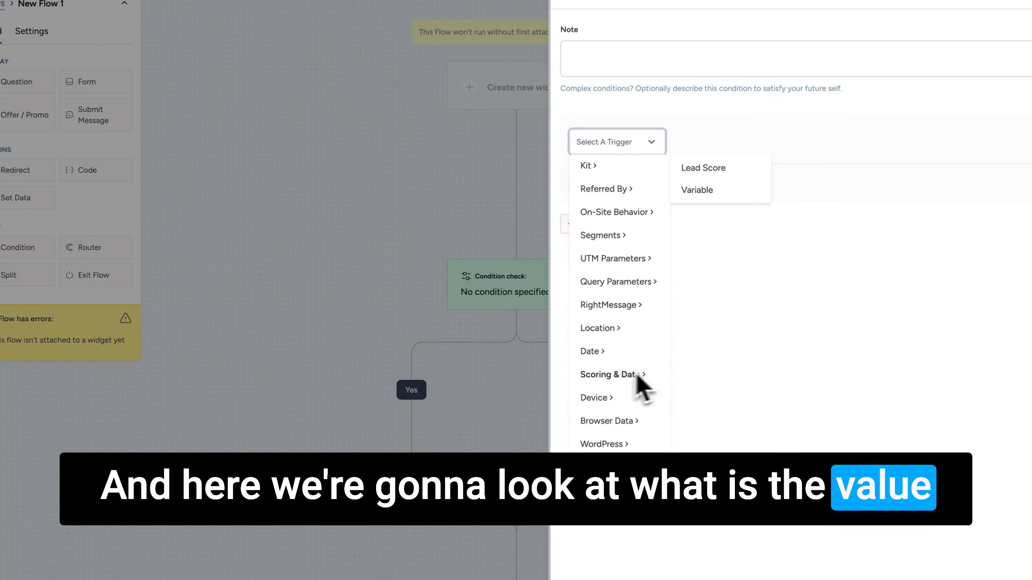
{"action": "left_click", "coordinate": [727, 193]}
{"action": "left_click", "coordinate": [749, 145]}
{"action": "type", "text": "last_"}
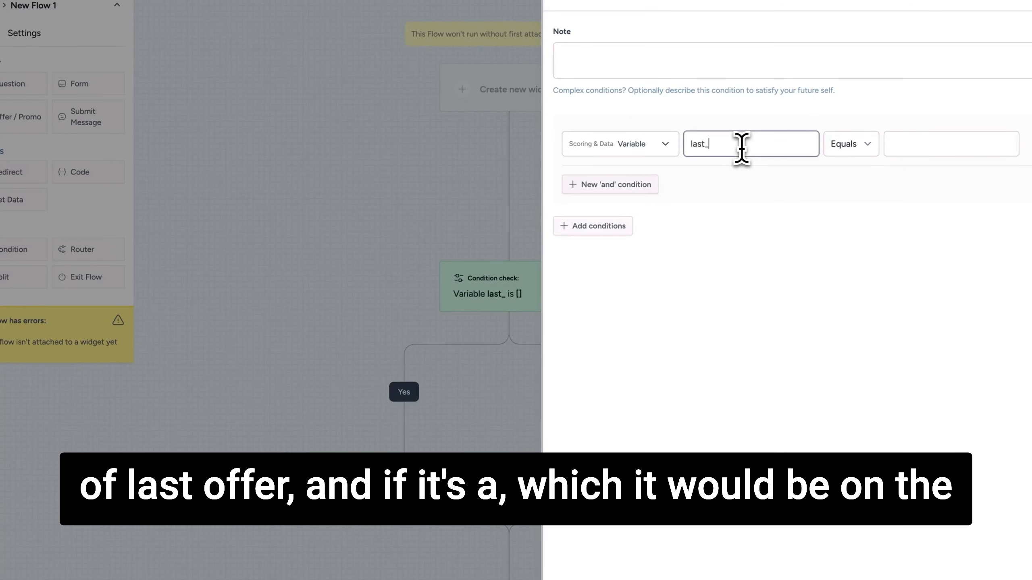
{"action": "type", "text": "a"}
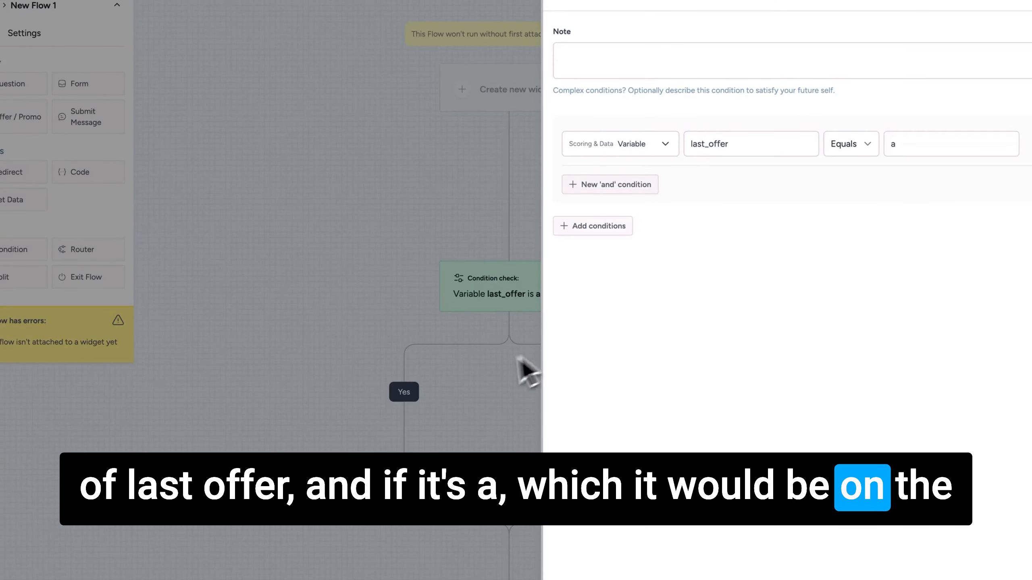
{"action": "left_click", "coordinate": [521, 370]}
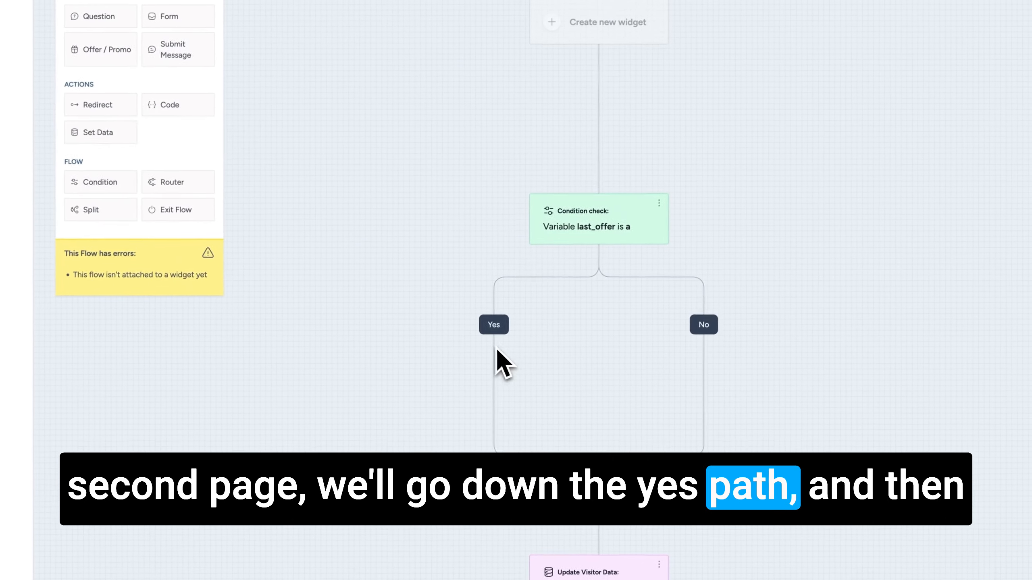
- Add an Offer / Promo node to the condition's Yes path and choose the existing OFFER B for it
{"action": "left_click_drag", "start_coordinate": [133, 123], "coordinate": [474, 415]}
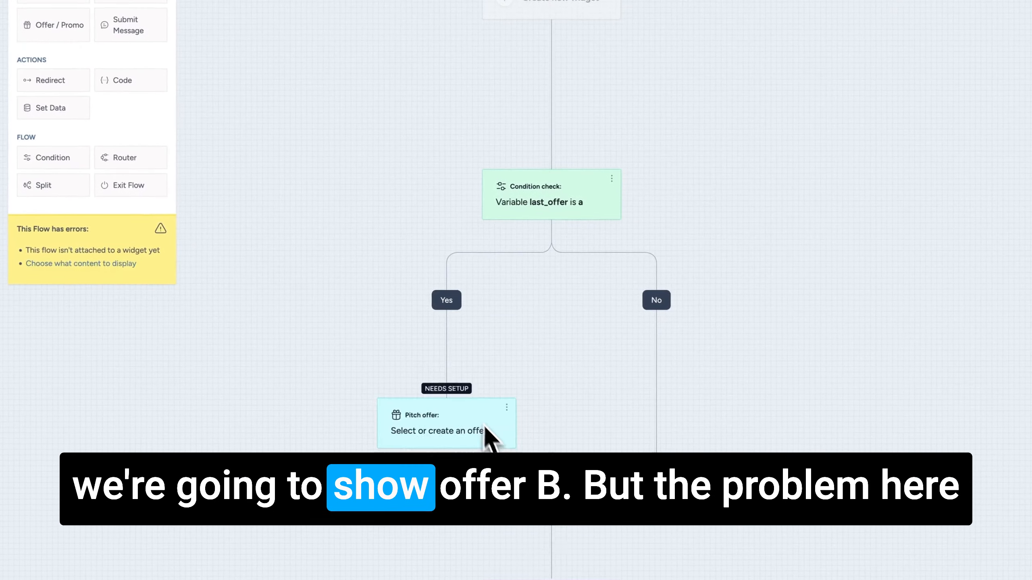
{"action": "left_click", "coordinate": [483, 430]}
{"action": "left_click", "coordinate": [636, 81]}
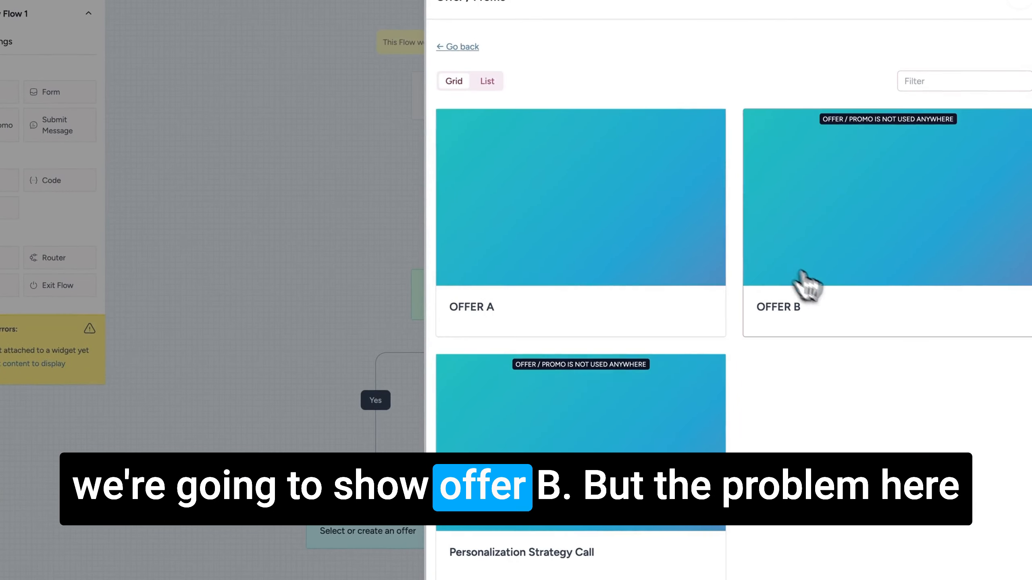
{"action": "left_click", "coordinate": [806, 281]}
{"action": "left_click", "coordinate": [371, 327]}
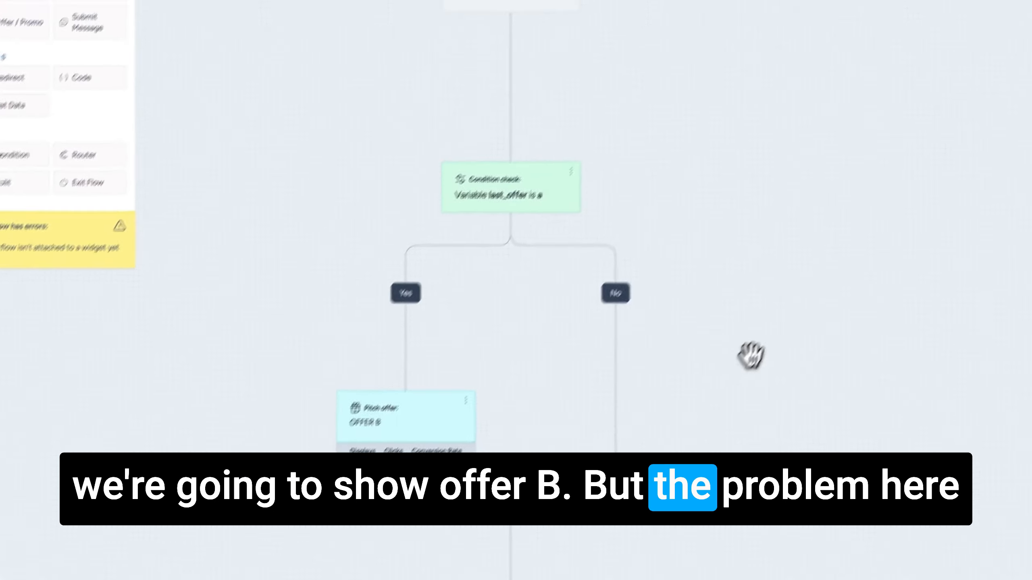
{"action": "left_click_drag", "start_coordinate": [719, 293], "coordinate": [709, 334]}
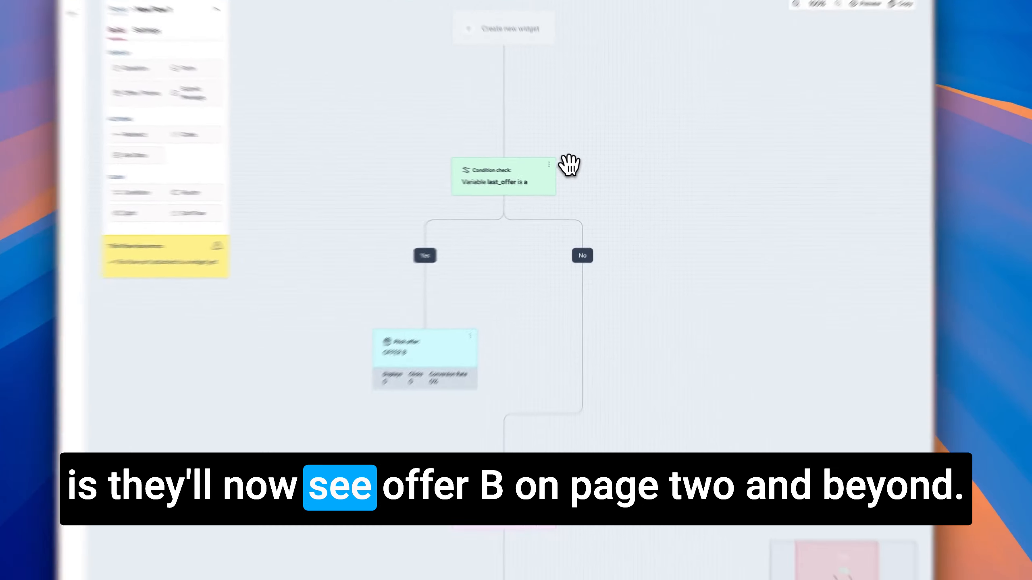
{"action": "mouse_move", "coordinate": [351, 418]}
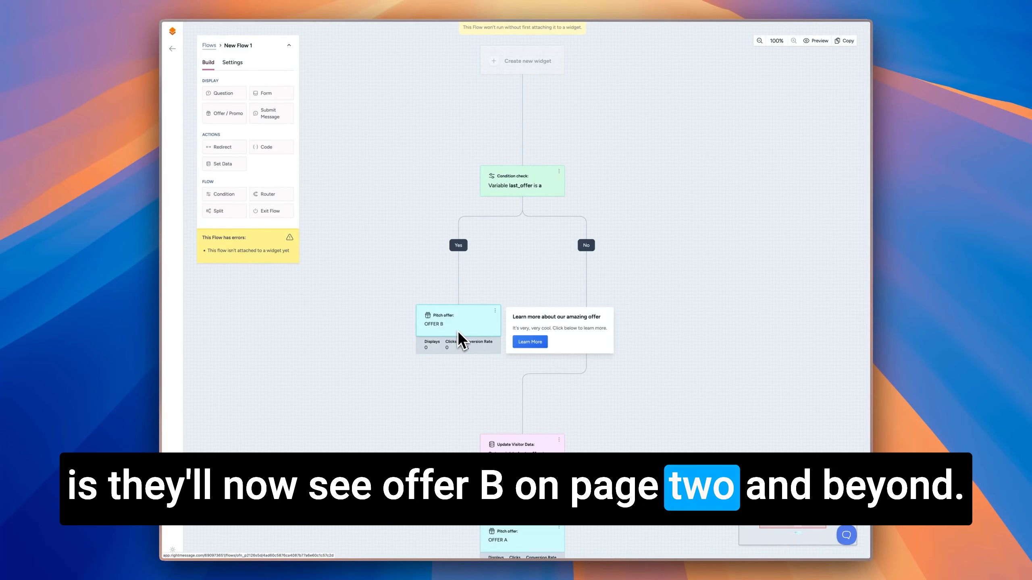
{"action": "left_click_drag", "start_coordinate": [648, 316], "coordinate": [639, 286]}
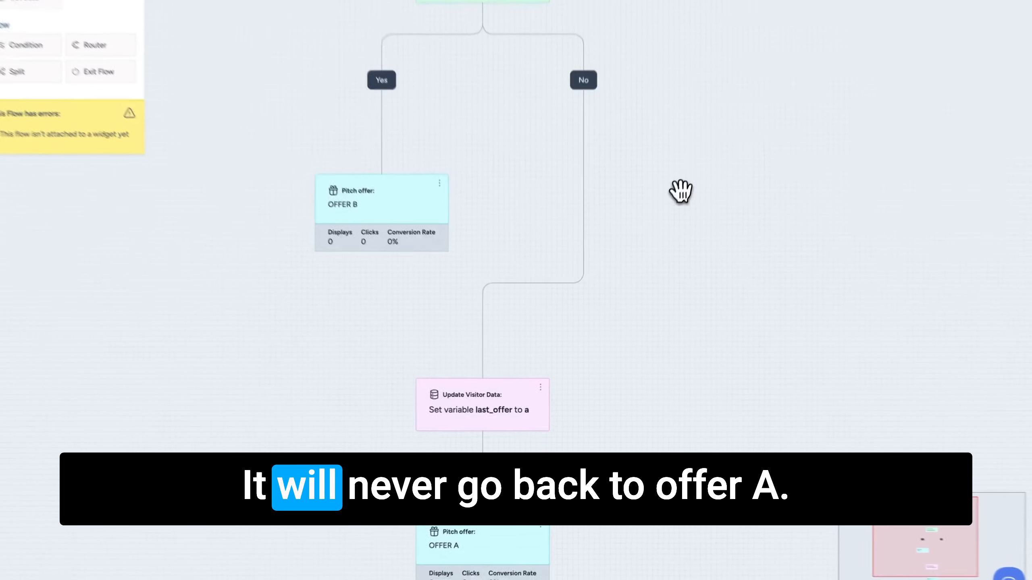
{"action": "left_click_drag", "start_coordinate": [680, 191], "coordinate": [666, 139]}
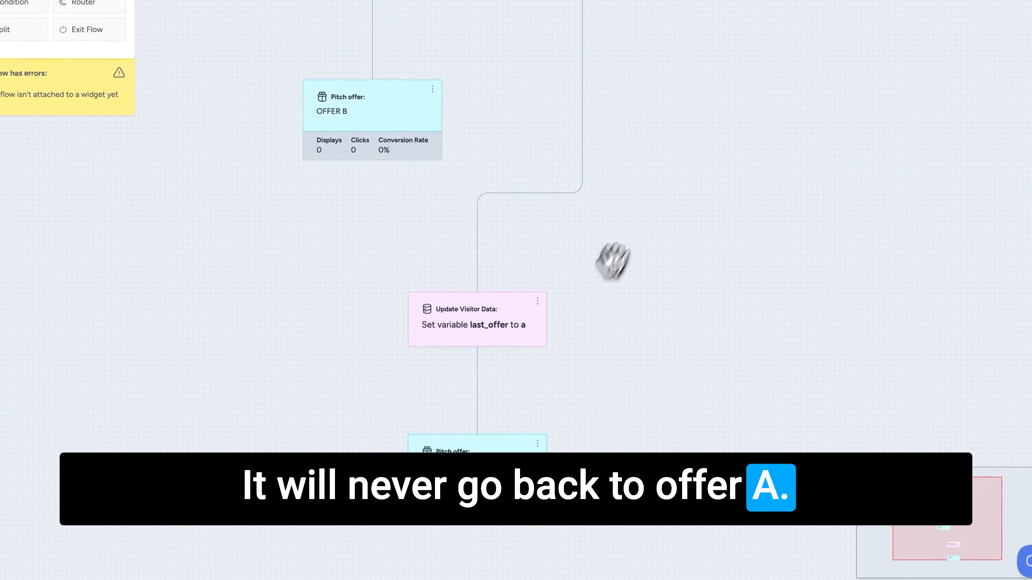
{"action": "left_click_drag", "start_coordinate": [649, 212], "coordinate": [679, 355]}
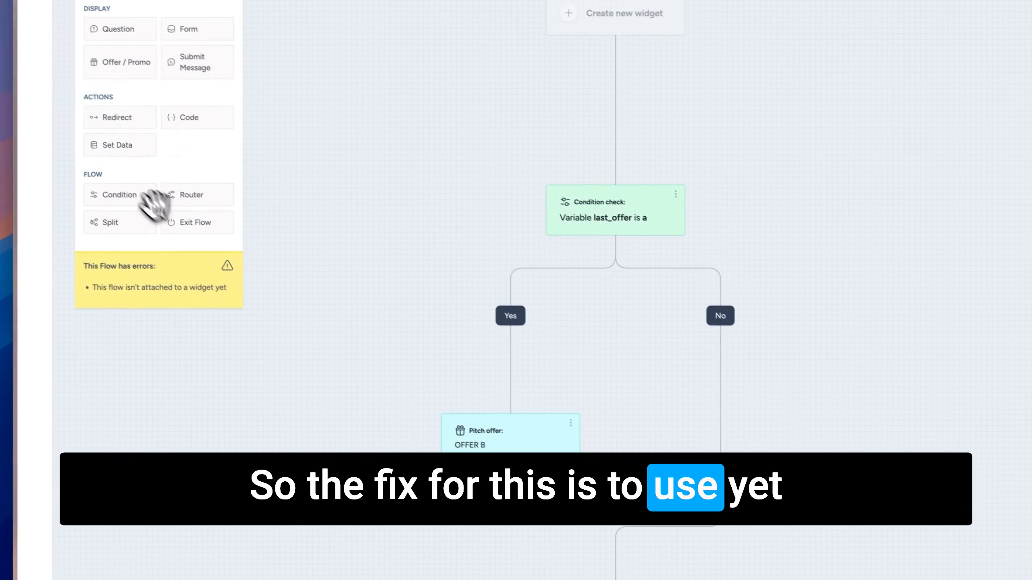
- Insert a Set Data node above OFFER B on the Yes path that sets the variable "last_offer" to "b"
{"action": "left_click_drag", "start_coordinate": [20, 4], "coordinate": [485, 372]}
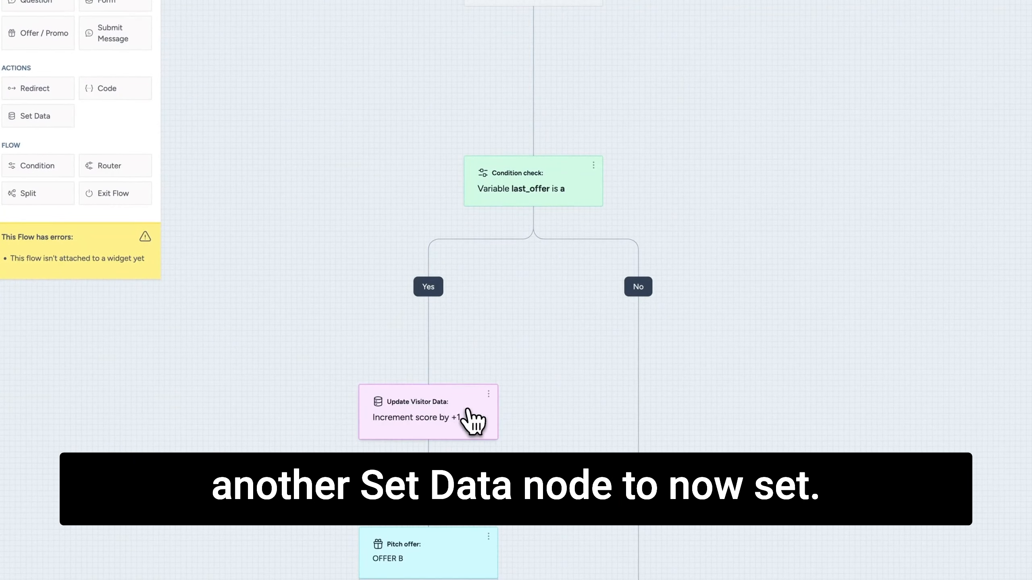
{"action": "left_click", "coordinate": [524, 441]}
{"action": "left_click", "coordinate": [883, 30]}
{"action": "left_click", "coordinate": [756, 181]}
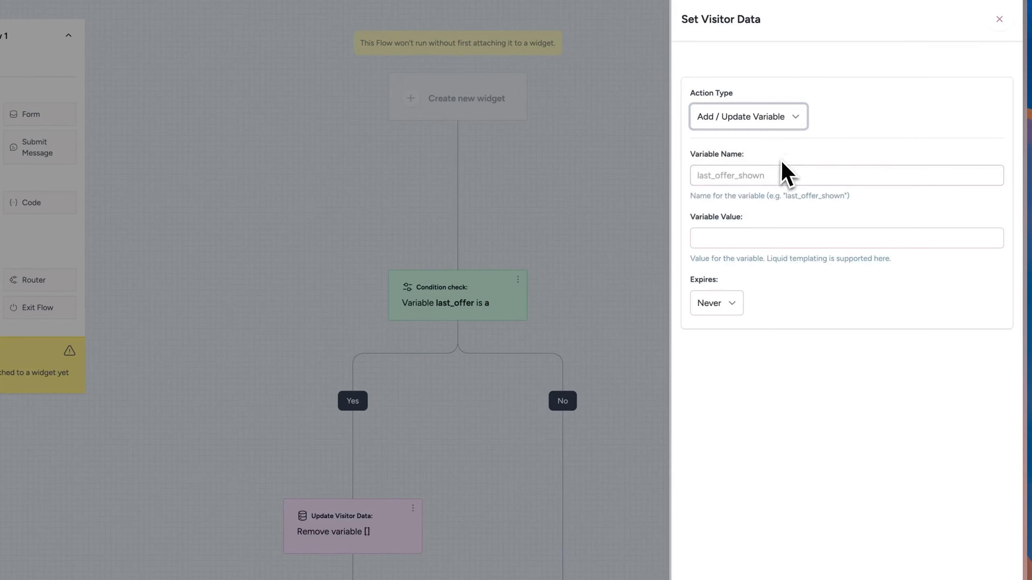
{"action": "type", "text": "b"}
{"action": "left_click", "coordinate": [593, 408]}
- Examine how the flow alternates offers, from the OFFER A path through the last_offer condition to the OFFER B path
{"action": "left_click_drag", "start_coordinate": [638, 485], "coordinate": [620, 337]}
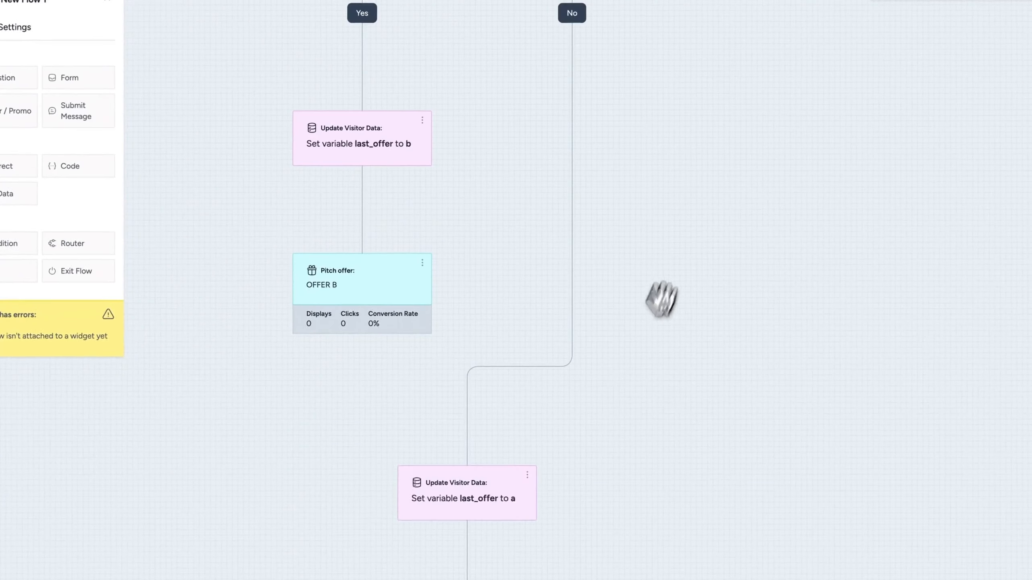
{"action": "mouse_move", "coordinate": [465, 446]}
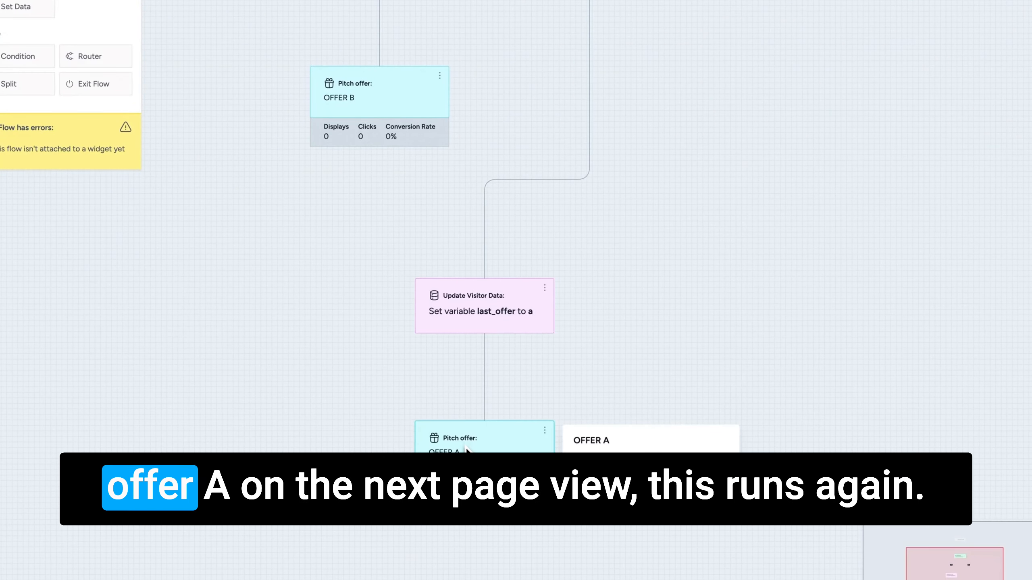
{"action": "left_click_drag", "start_coordinate": [654, 183], "coordinate": [650, 392]}
{"action": "left_click_drag", "start_coordinate": [664, 162], "coordinate": [672, 318]}
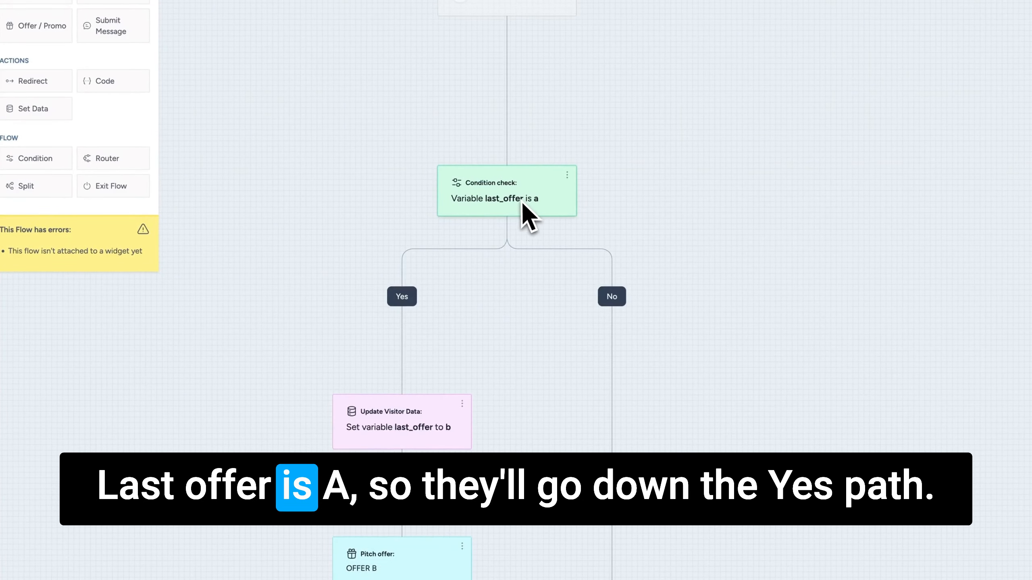
{"action": "left_click_drag", "start_coordinate": [528, 294], "coordinate": [601, 159]}
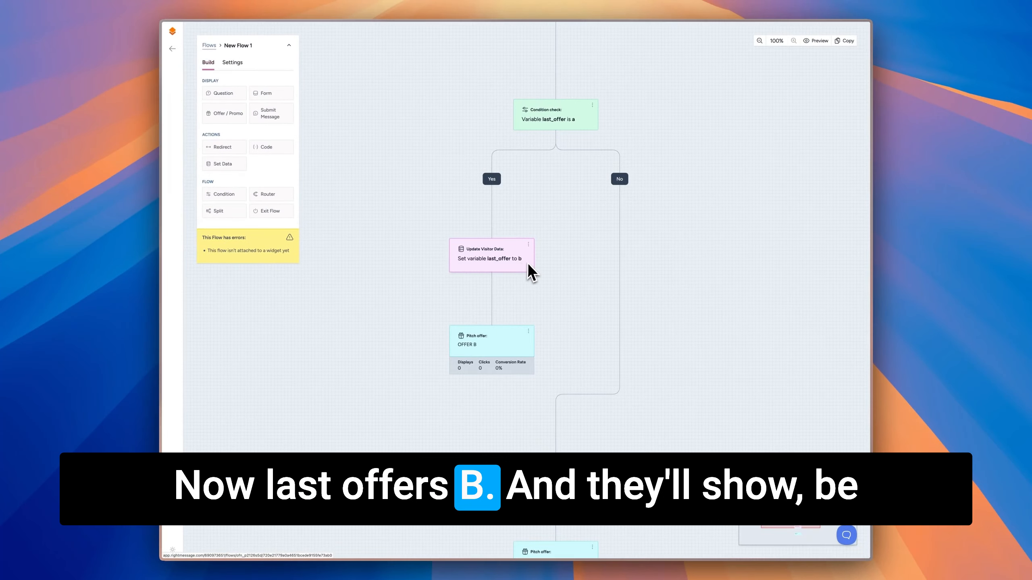
{"action": "mouse_move", "coordinate": [507, 331]}
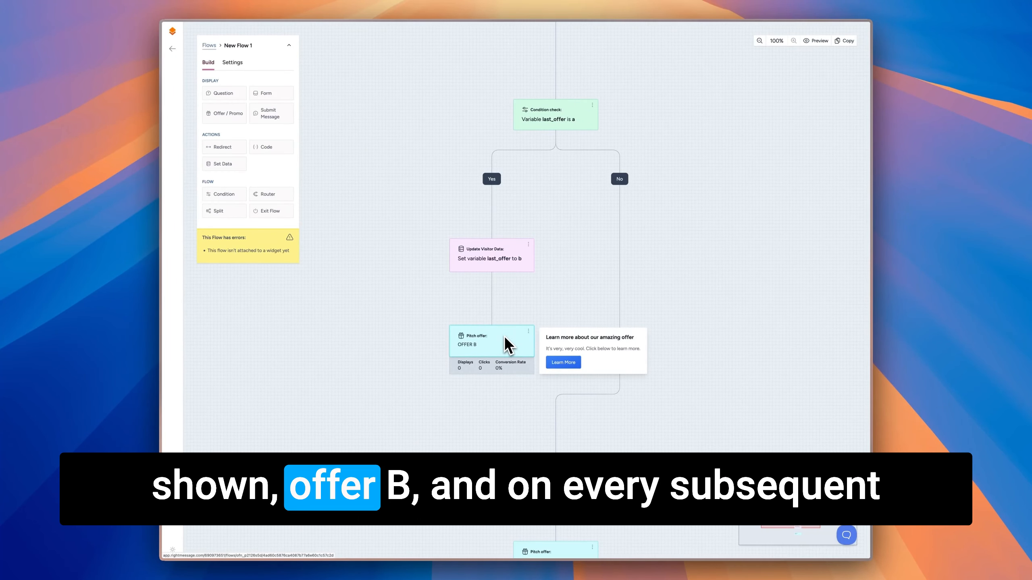